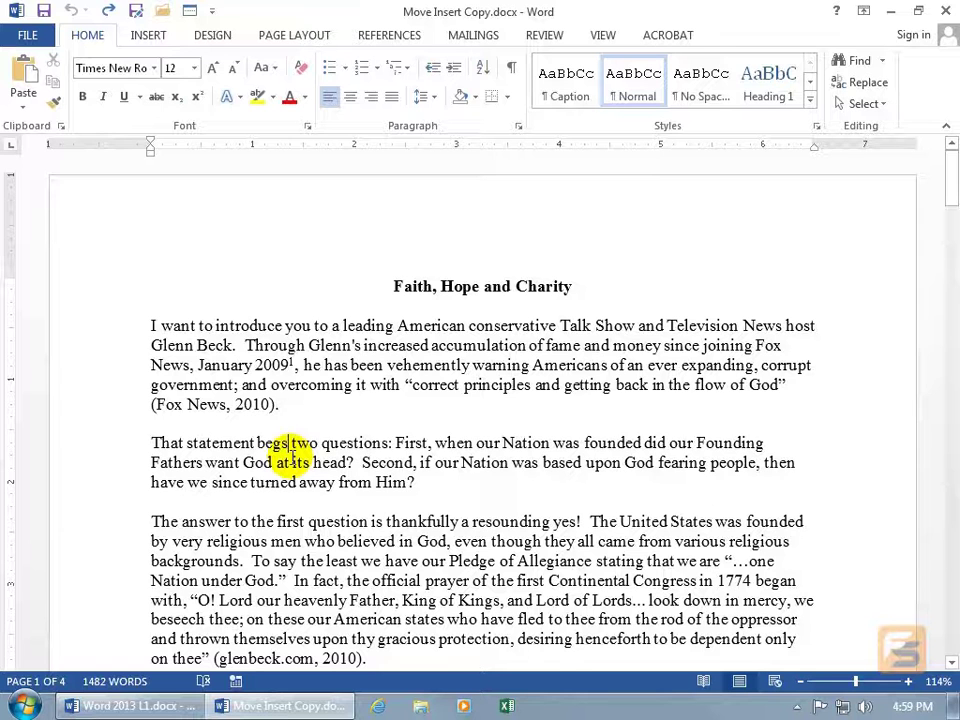
# Insert "us to ask" after "begs" in the second paragraph's opening sentence.
pyautogui.write('us to ask')
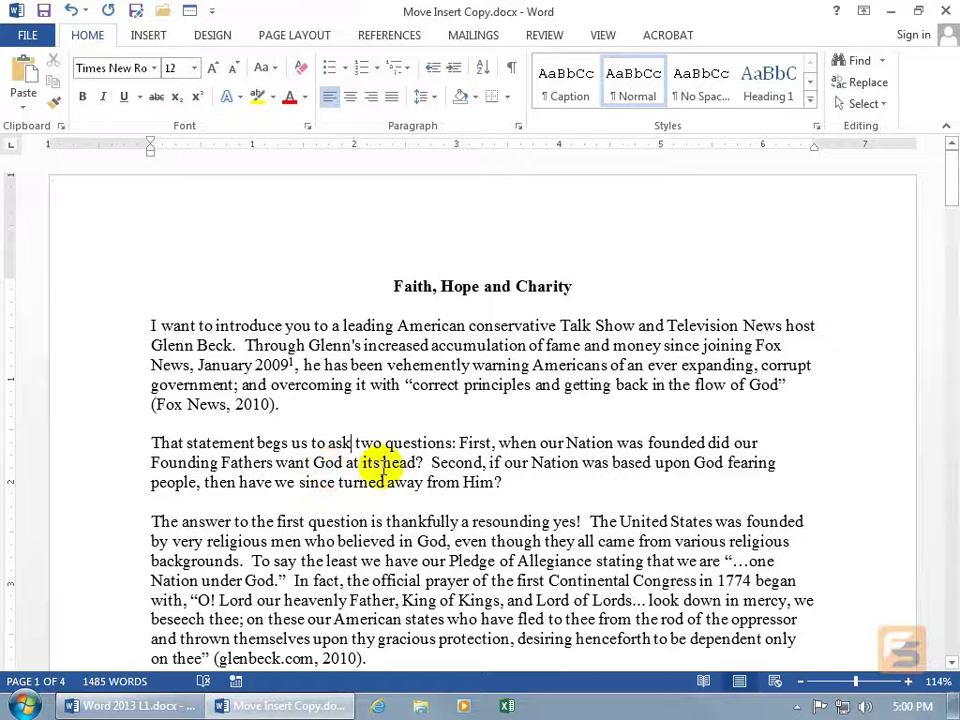
pyautogui.click(446, 460)
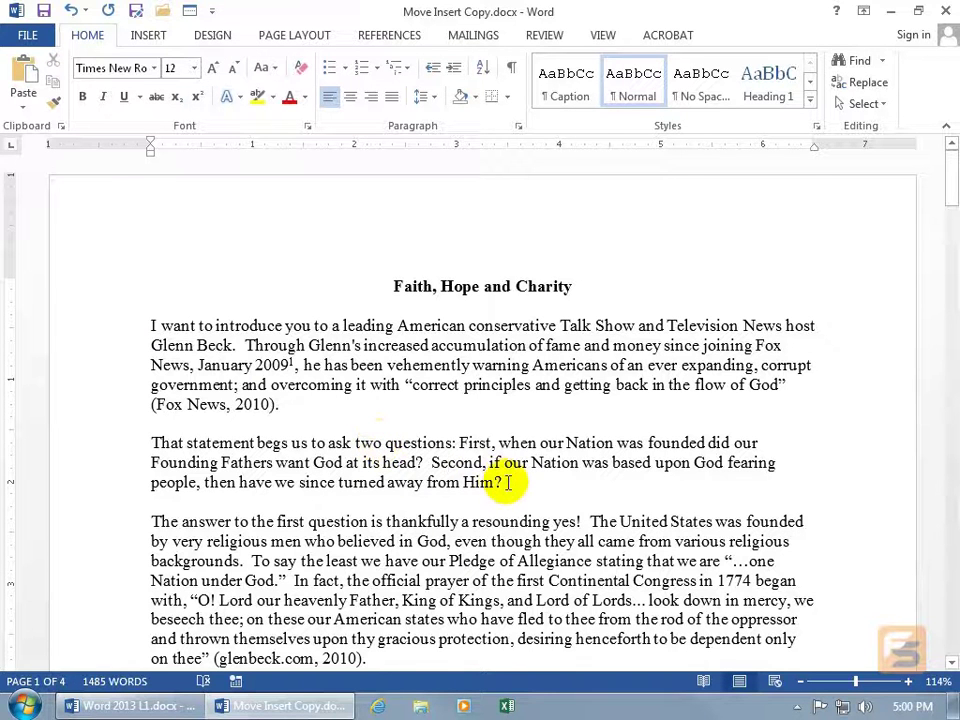
# Move the "That statement begs us to ask" paragraph into the opening paragraph after "Through", and undo the move.
pyautogui.moveTo(507, 483); pyautogui.dragTo(152, 443)
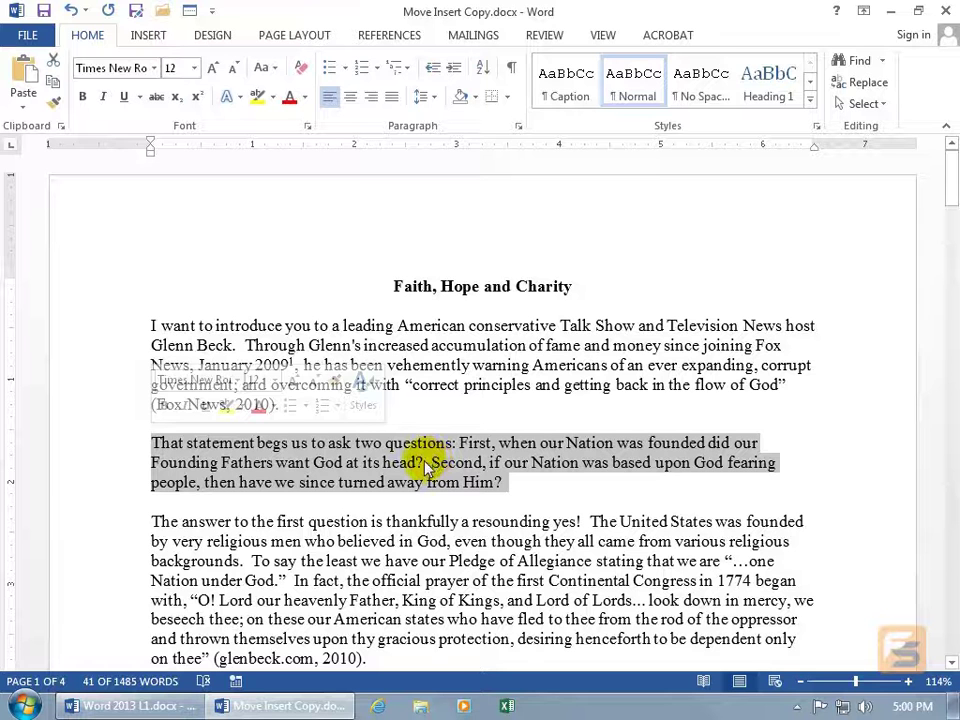
pyautogui.moveTo(432, 468); pyautogui.dragTo(295, 403)
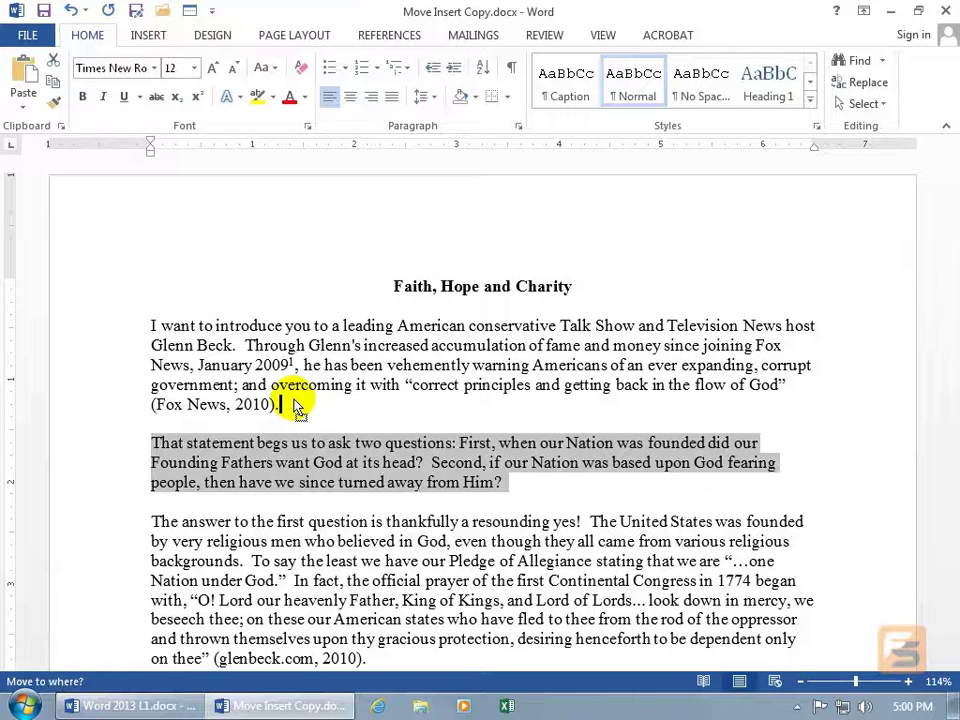
pyautogui.moveTo(295, 401); pyautogui.dragTo(341, 355)
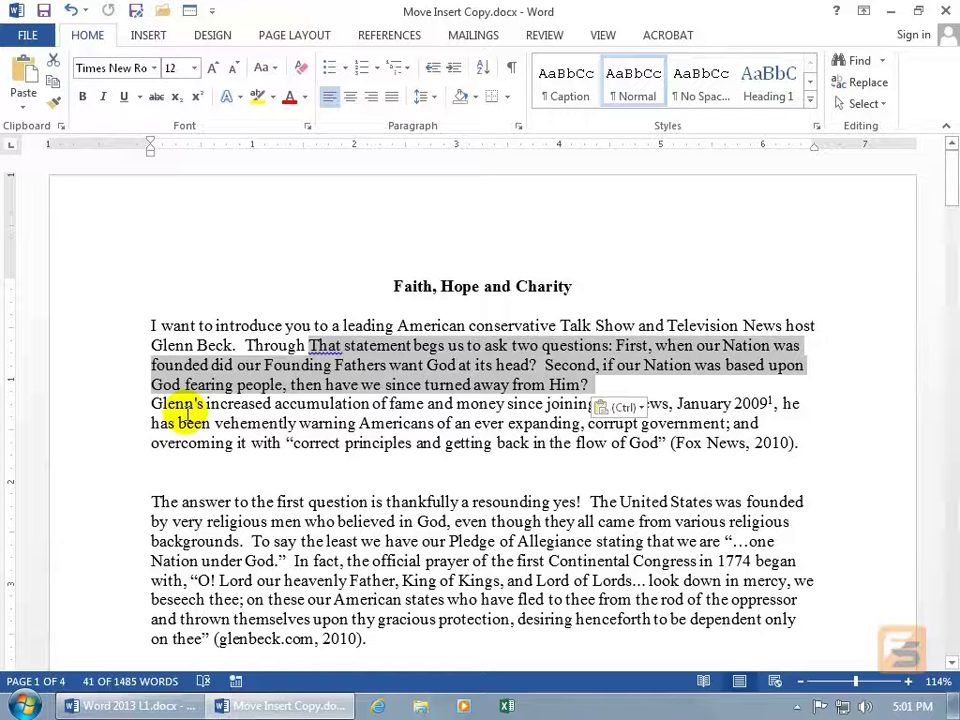
pyautogui.click(72, 14)
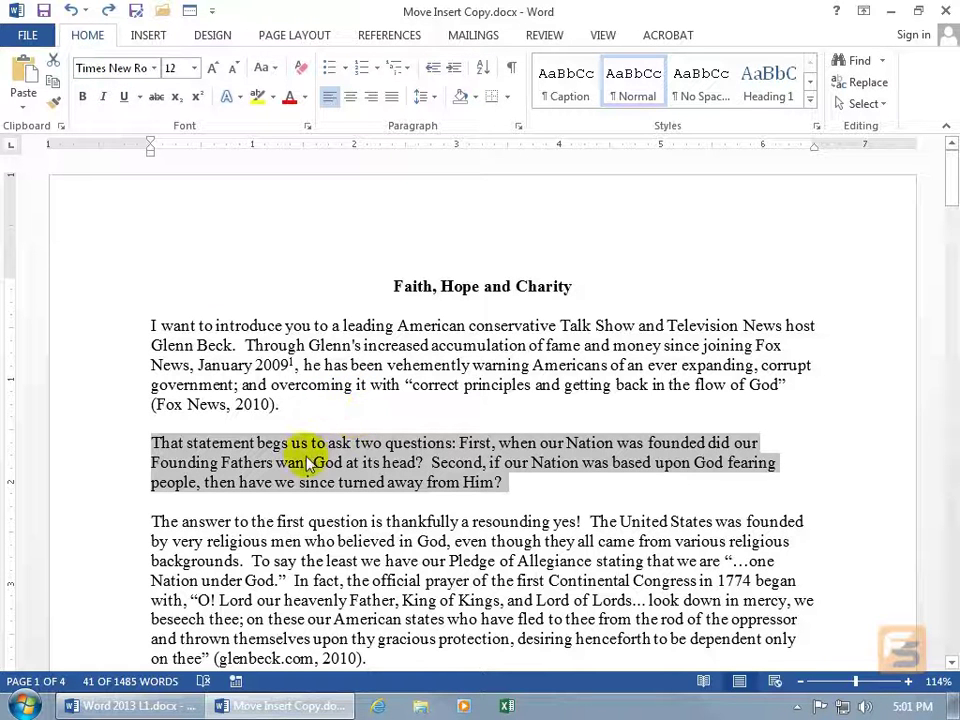
# Move the "That statement begs us" paragraph above the opening paragraph, fixing the blank lines after both paragraphs.
pyautogui.moveTo(333, 470); pyautogui.dragTo(151, 331)
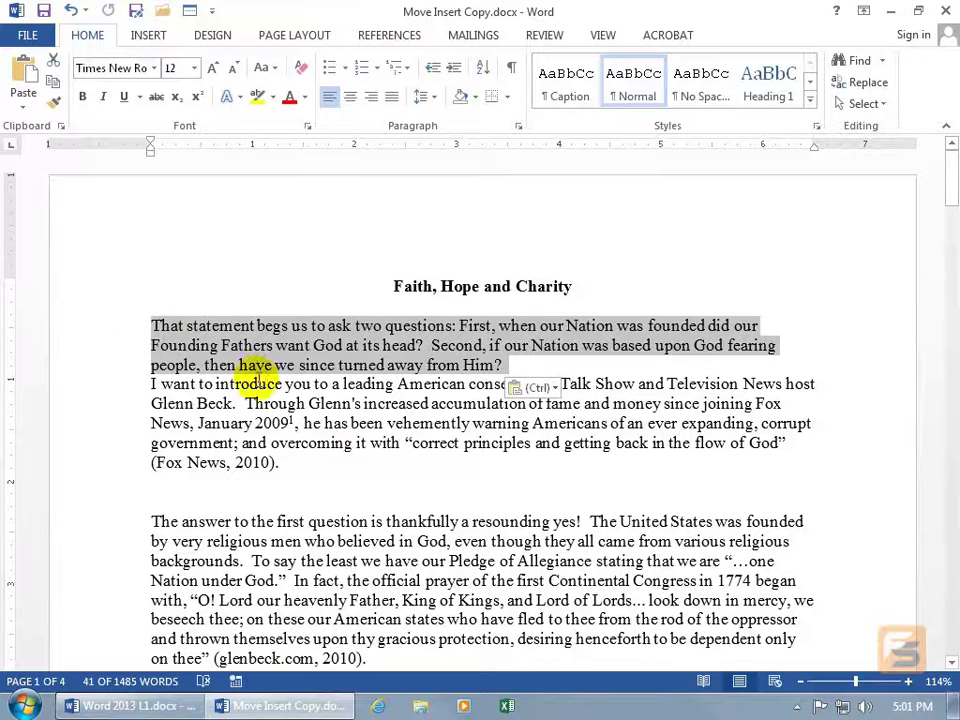
pyautogui.click(521, 369)
pyautogui.press('Return')
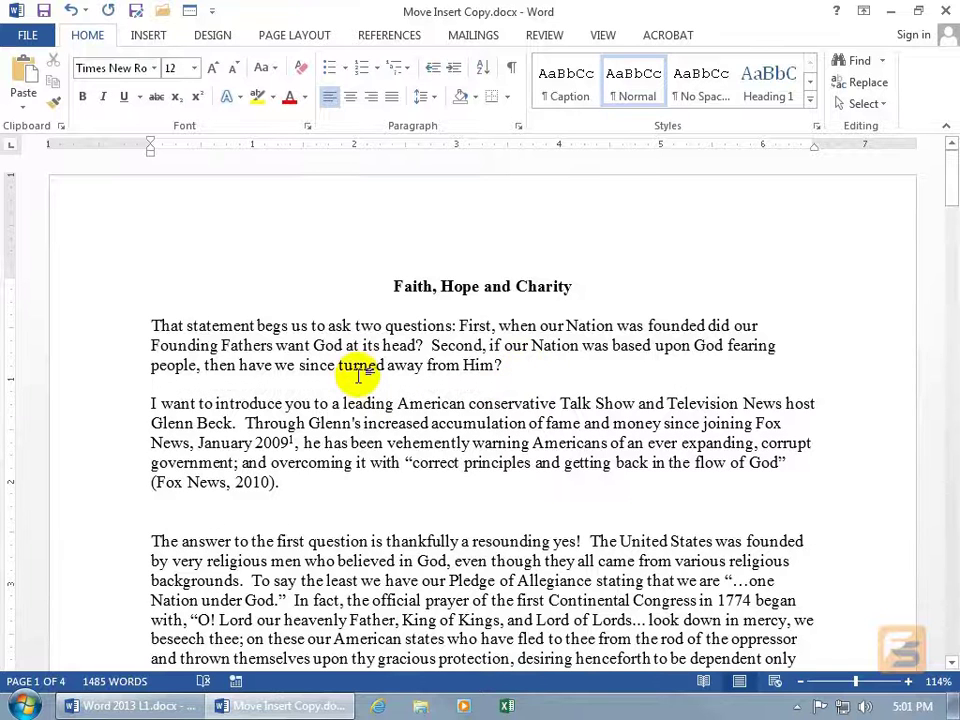
pyautogui.click(157, 503)
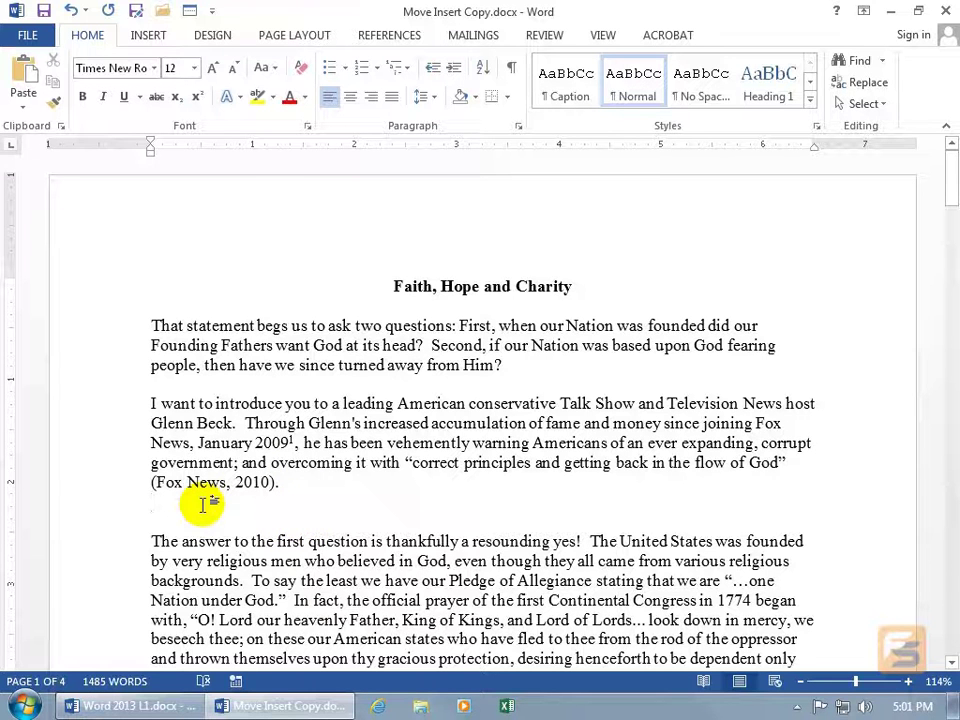
pyautogui.press('Delete')
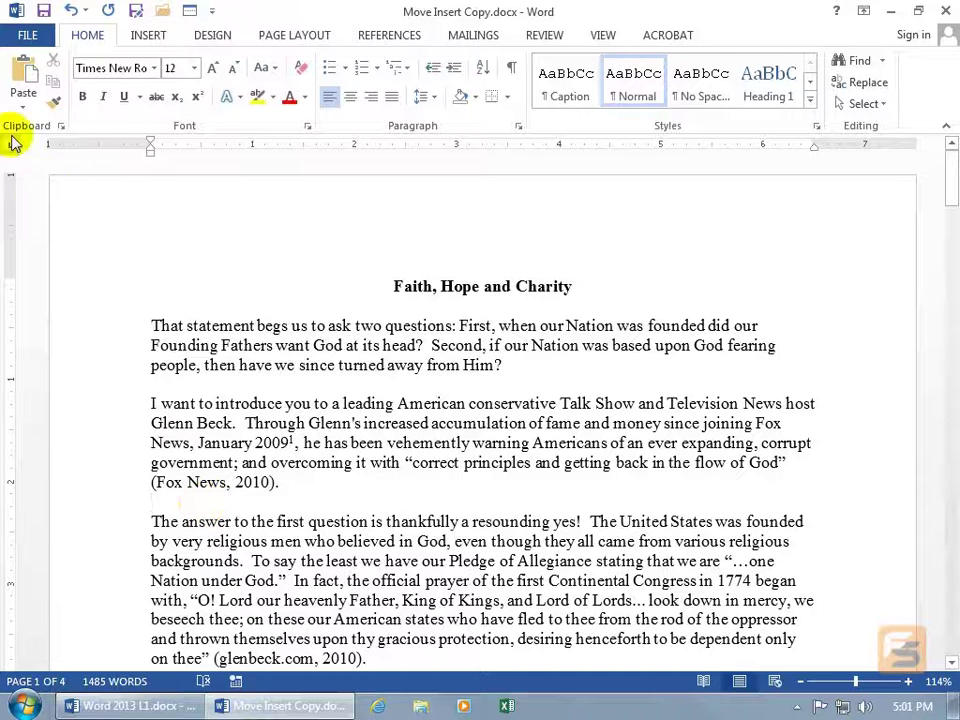
# Undo the blank-line edits and the move of the "That statement begs us" paragraph.
pyautogui.click(72, 12)
pyautogui.click(74, 14)
pyautogui.click(72, 12)
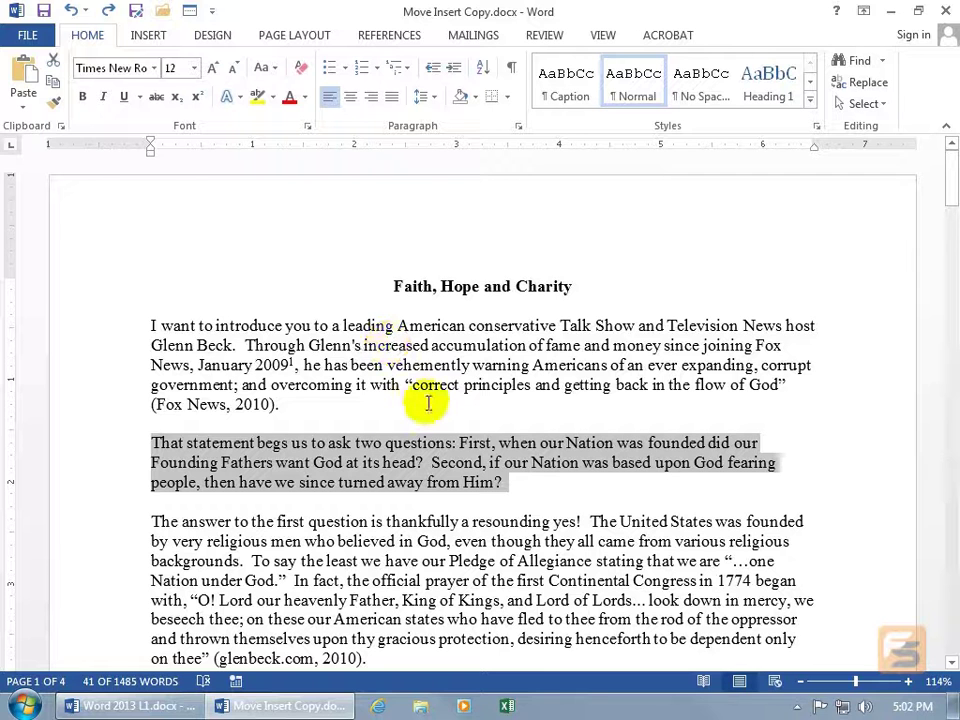
# Move the "That statement begs us" paragraph to page 2 after "we need to connect you", and undo the move.
pyautogui.click(427, 462)
pyautogui.moveTo(427, 462); pyautogui.dragTo(455, 674)
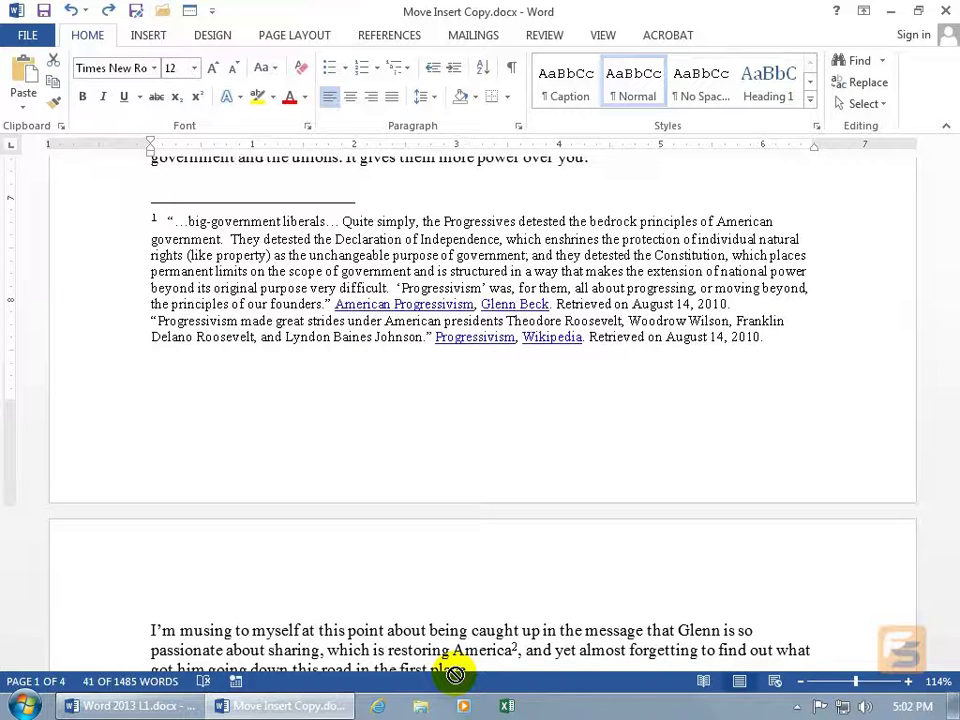
pyautogui.moveTo(455, 674); pyautogui.dragTo(466, 528)
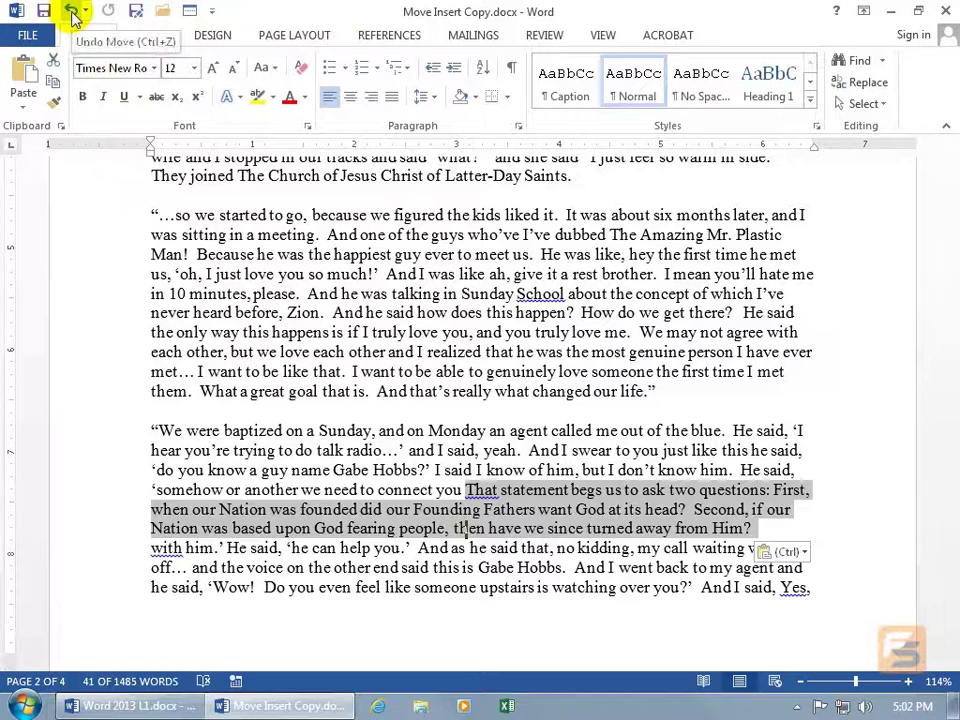
pyautogui.hotkey('ctrl', 'z')
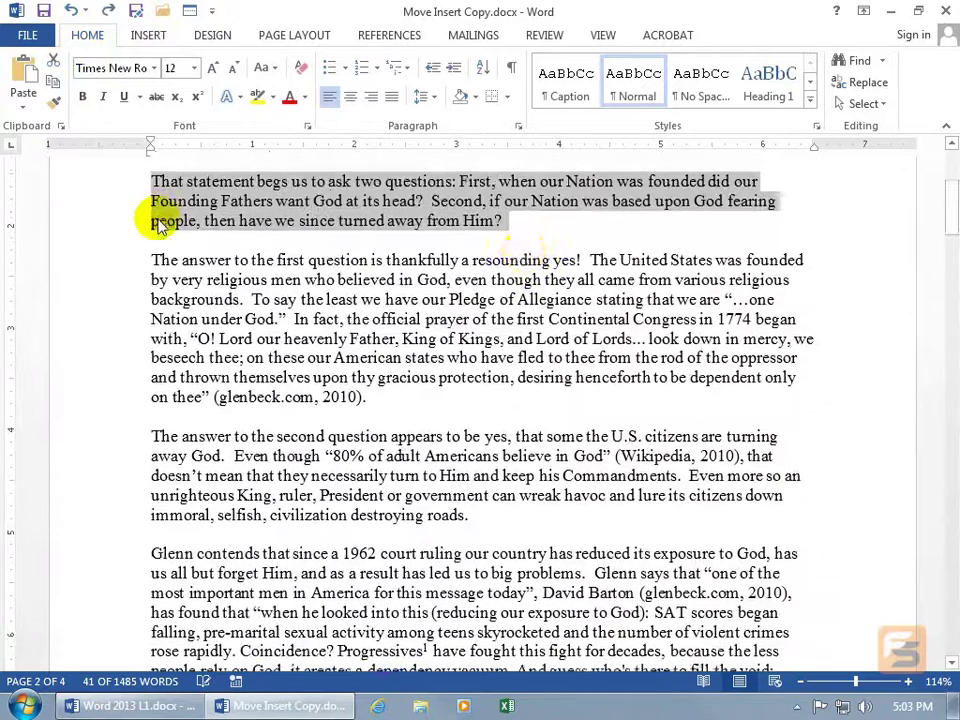
# Cut the entire second paragraph on page 1 and undo it, then cut it again and undo that too.
pyautogui.moveTo(943, 225); pyautogui.dragTo(953, 175)
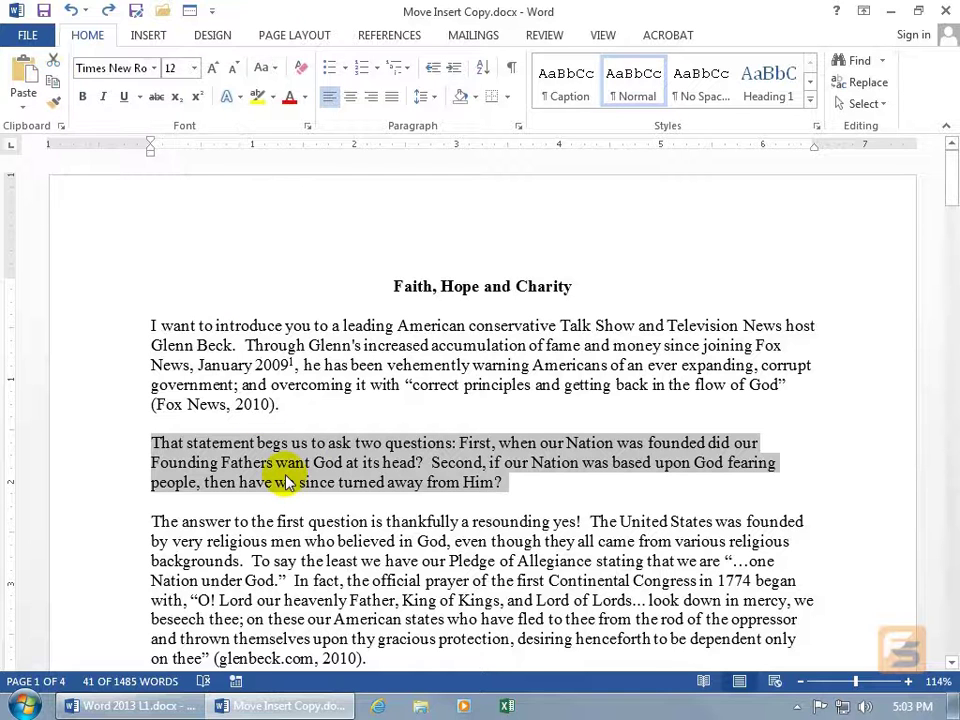
pyautogui.click(366, 370)
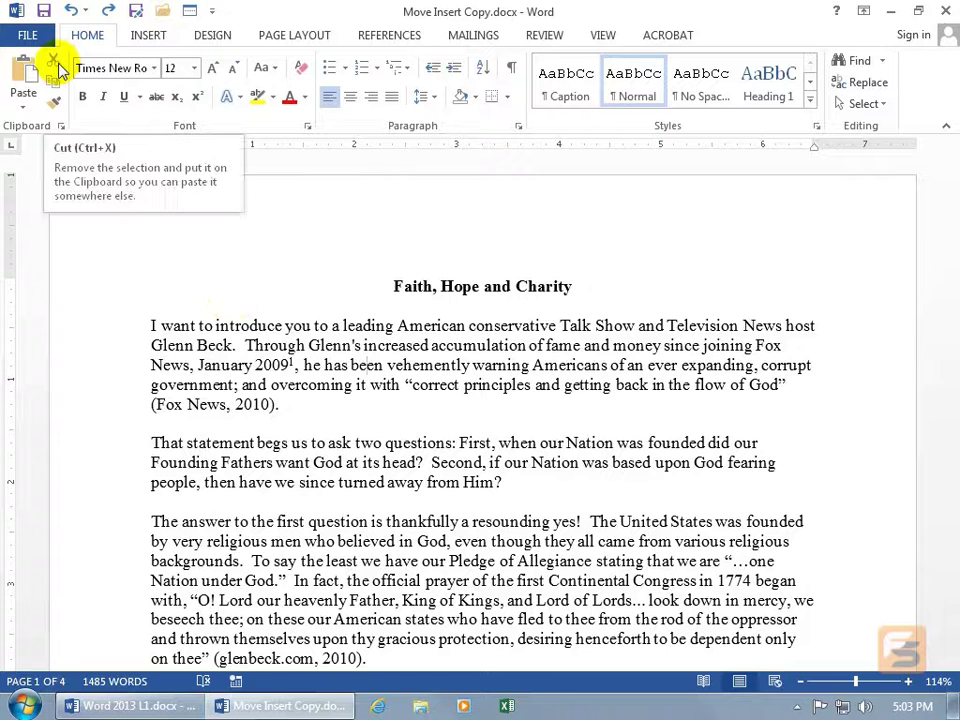
pyautogui.tripleClick(214, 442)
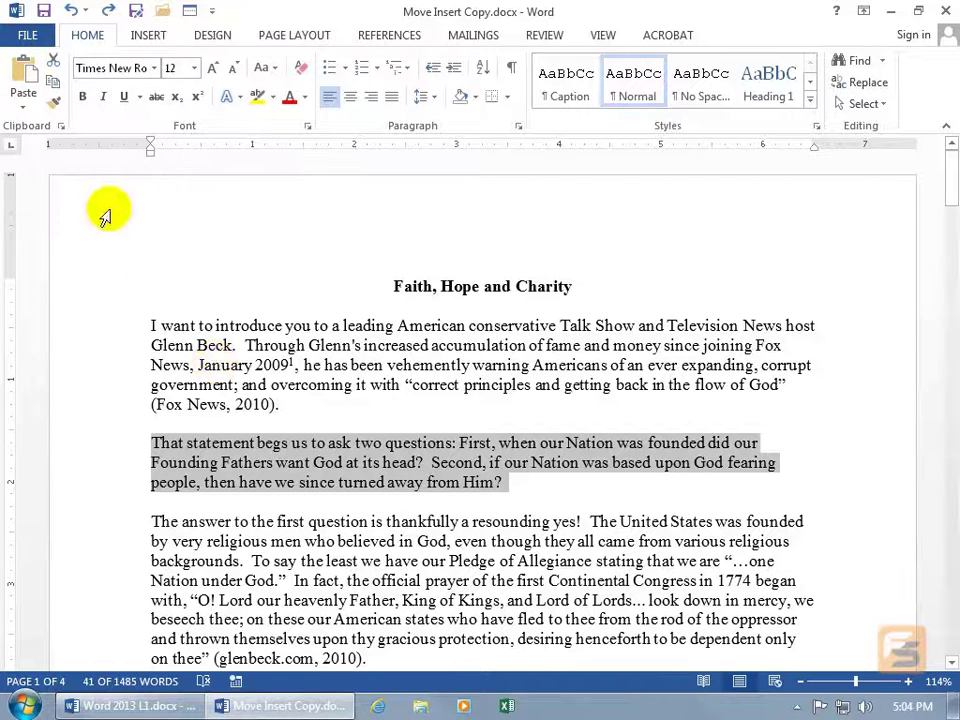
pyautogui.click(55, 68)
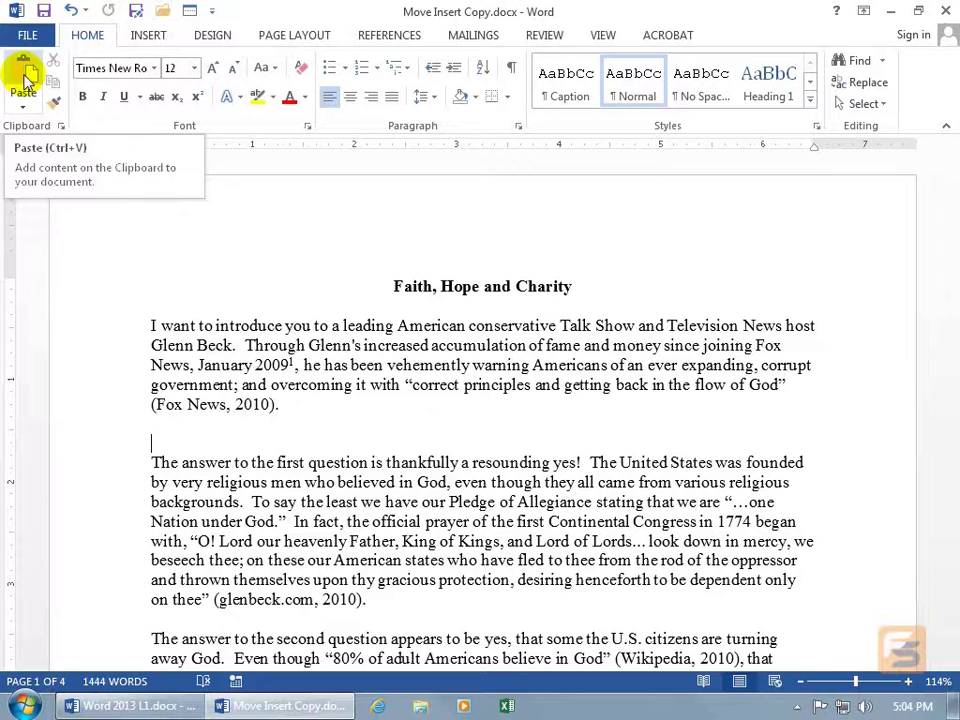
pyautogui.click(70, 11)
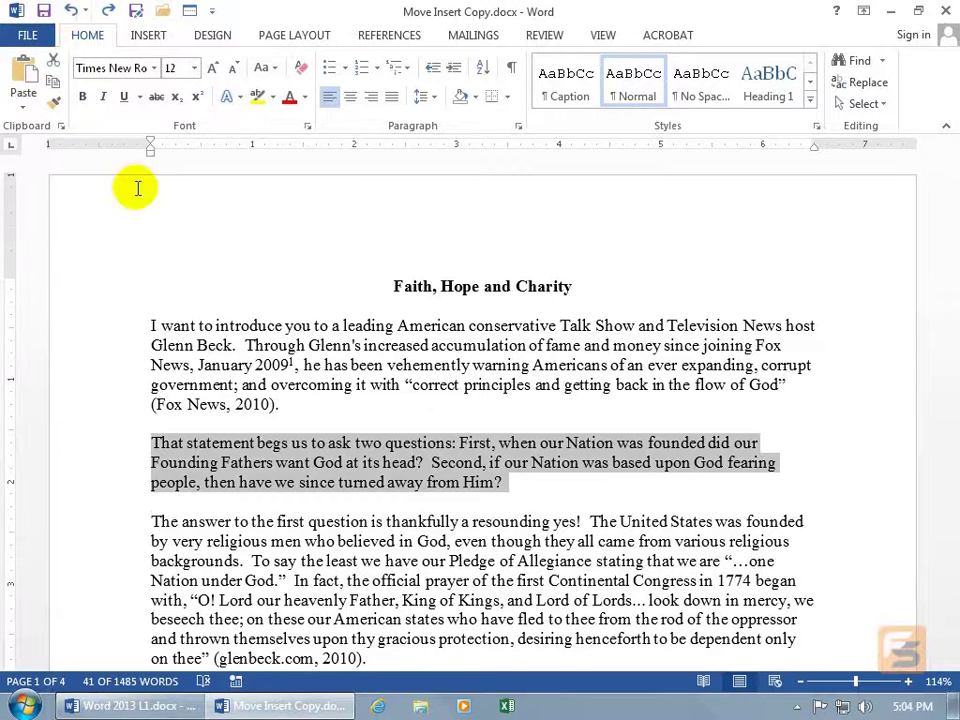
pyautogui.hotkey('ctrl', 'x')
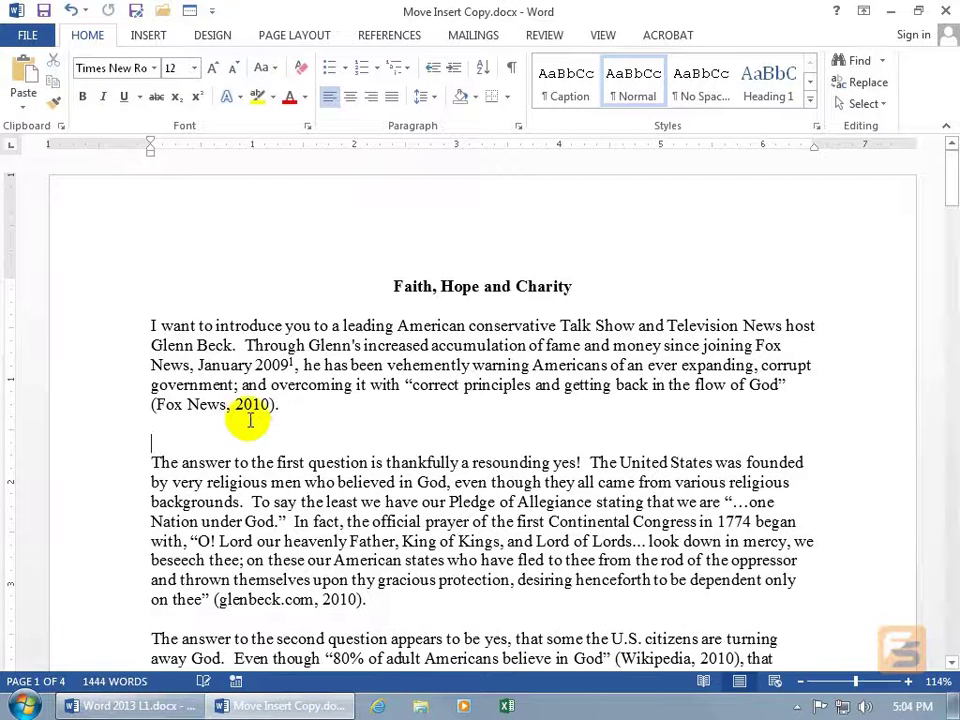
pyautogui.click(70, 12)
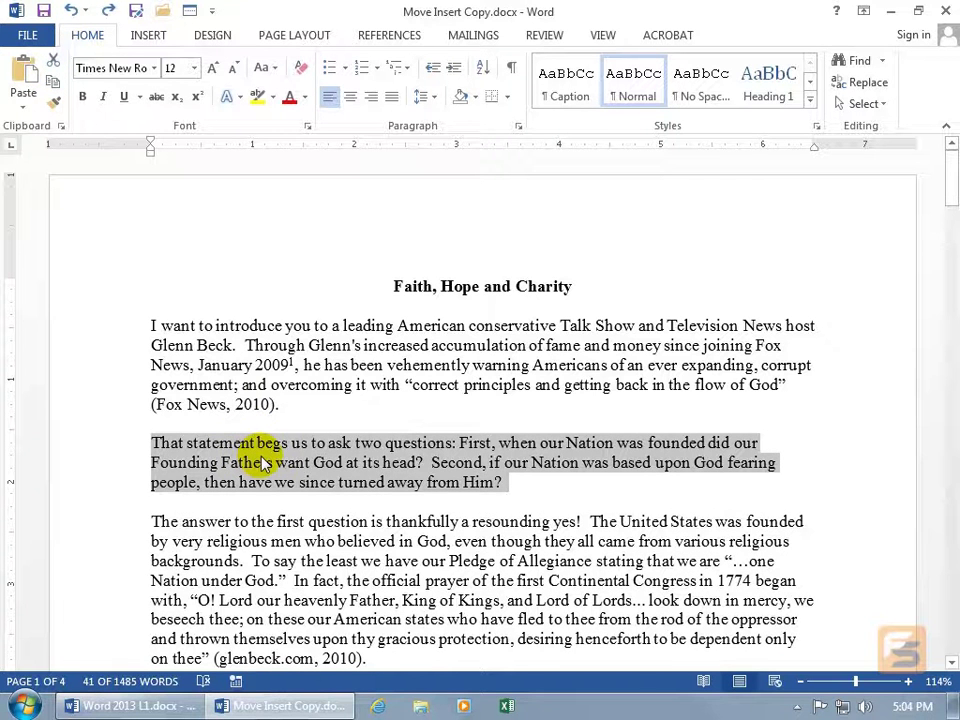
pyautogui.rightClick(260, 463)
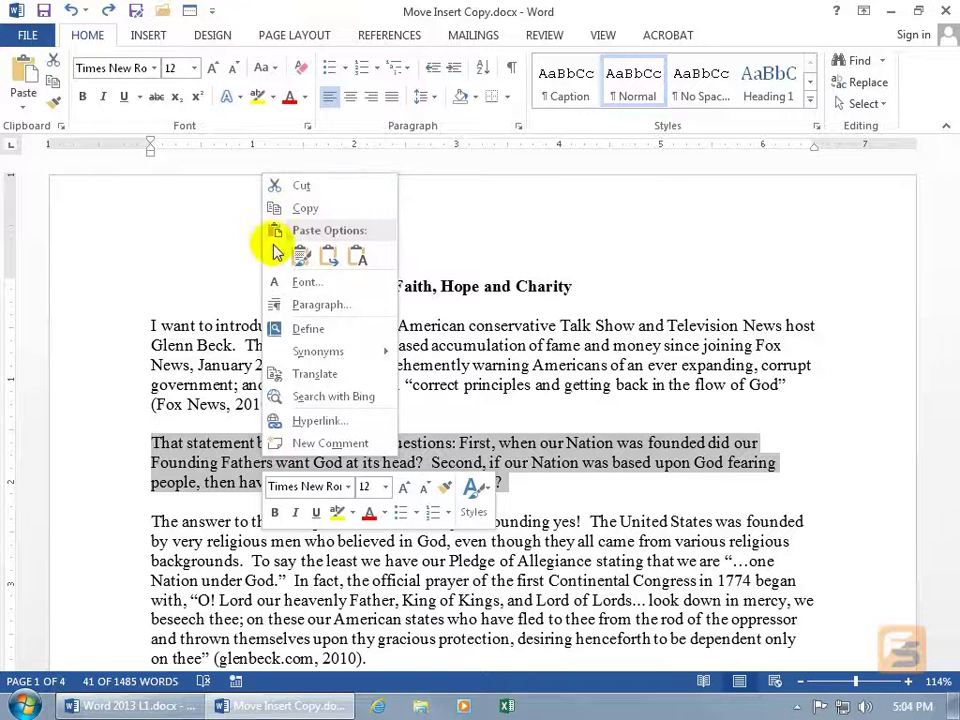
pyautogui.rightClick(193, 452)
pyautogui.press('Escape')
pyautogui.moveTo(178, 470); pyautogui.dragTo(218, 462)
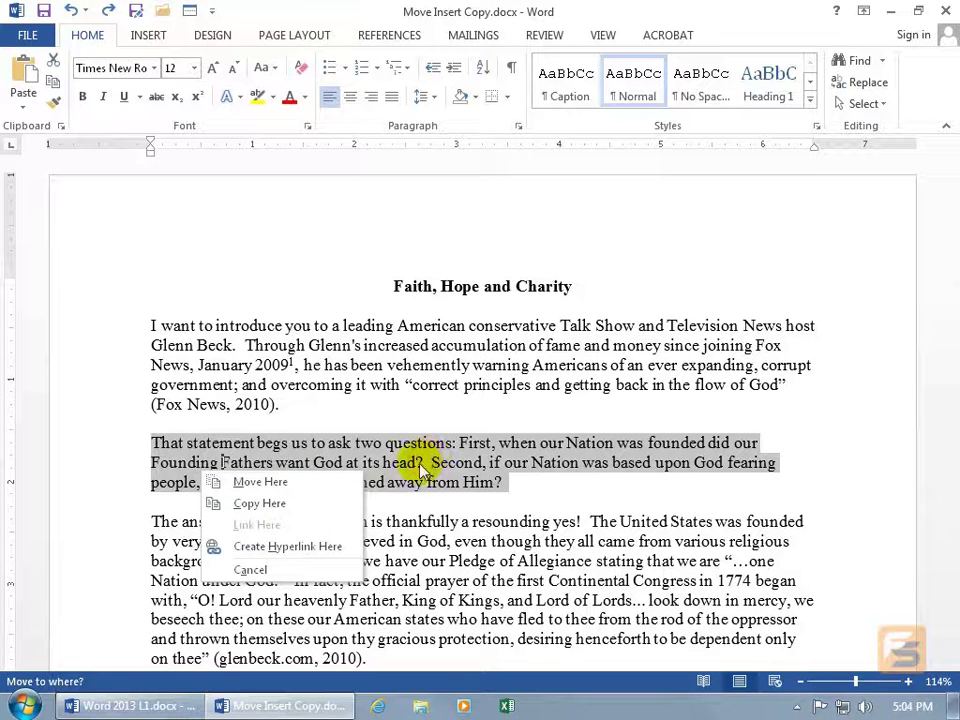
pyautogui.press('Escape')
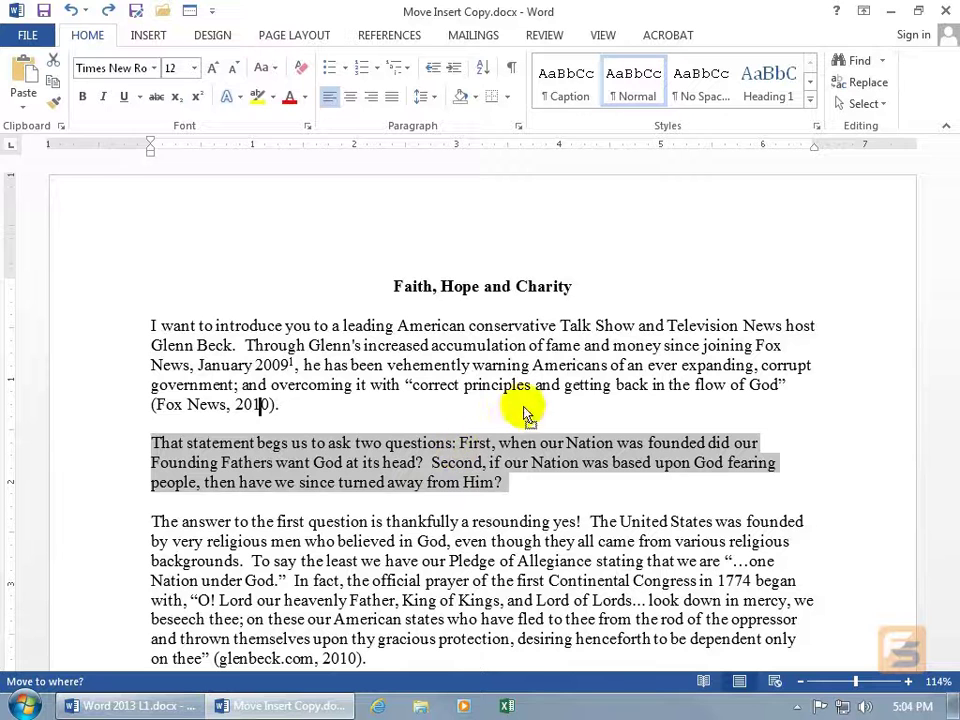
# Move the second paragraph before "Show" in the opening sentence using the Move Here option, and undo the move.
pyautogui.hotkey('ctrl', 'Right')
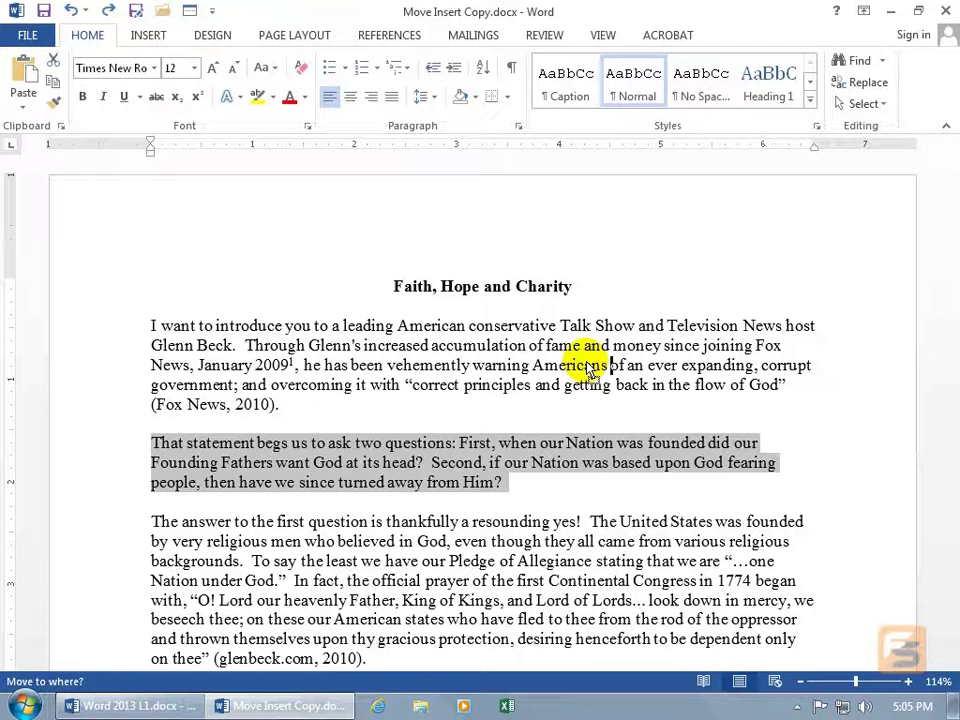
pyautogui.click(587, 348)
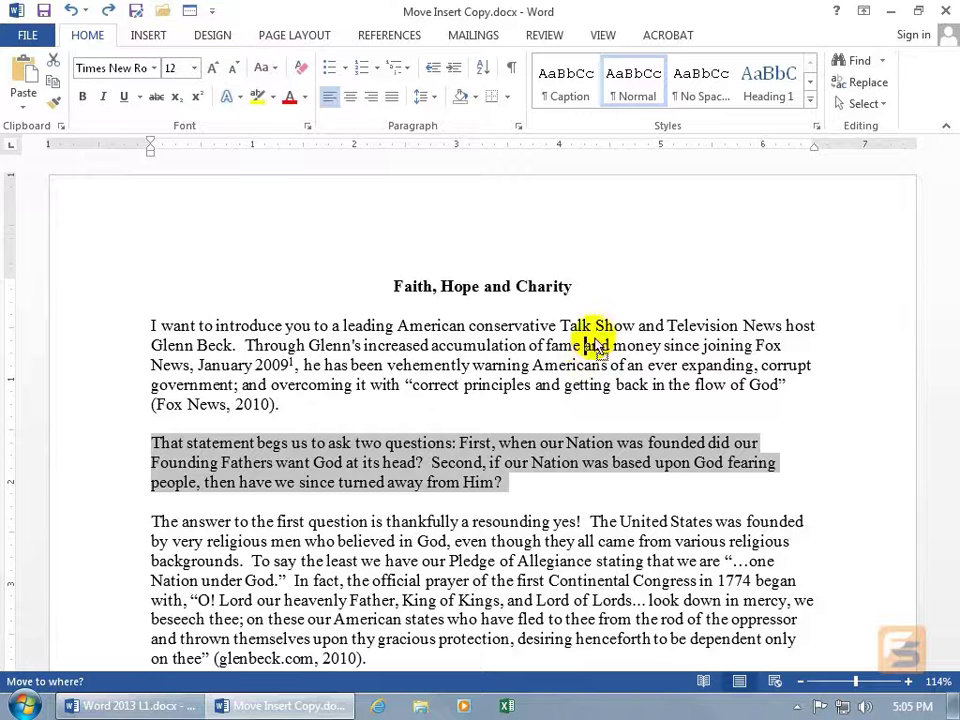
pyautogui.rightClick(596, 325)
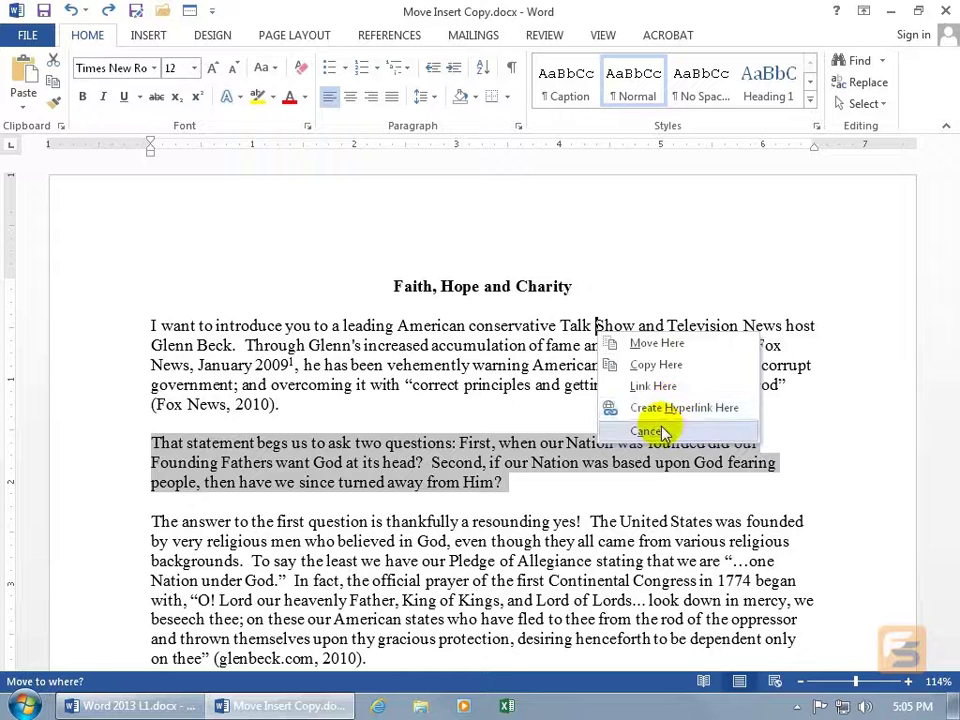
pyautogui.click(659, 350)
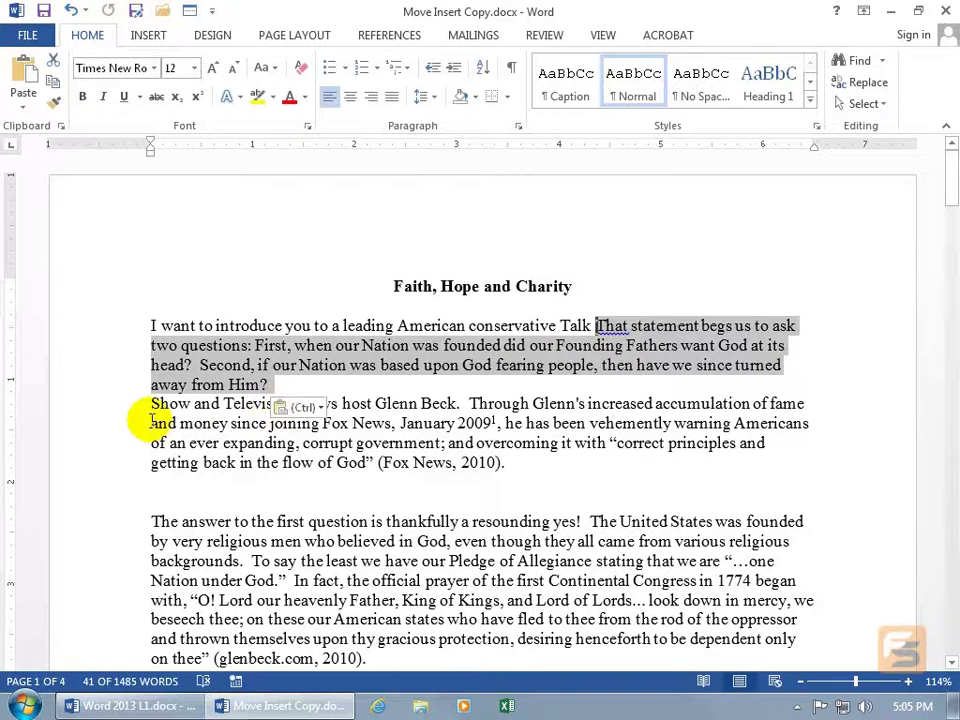
pyautogui.click(71, 10)
# Cut the second paragraph and paste it as text only into the blank line before "We were baptized on a Sunday" on page 2.
pyautogui.rightClick(294, 465)
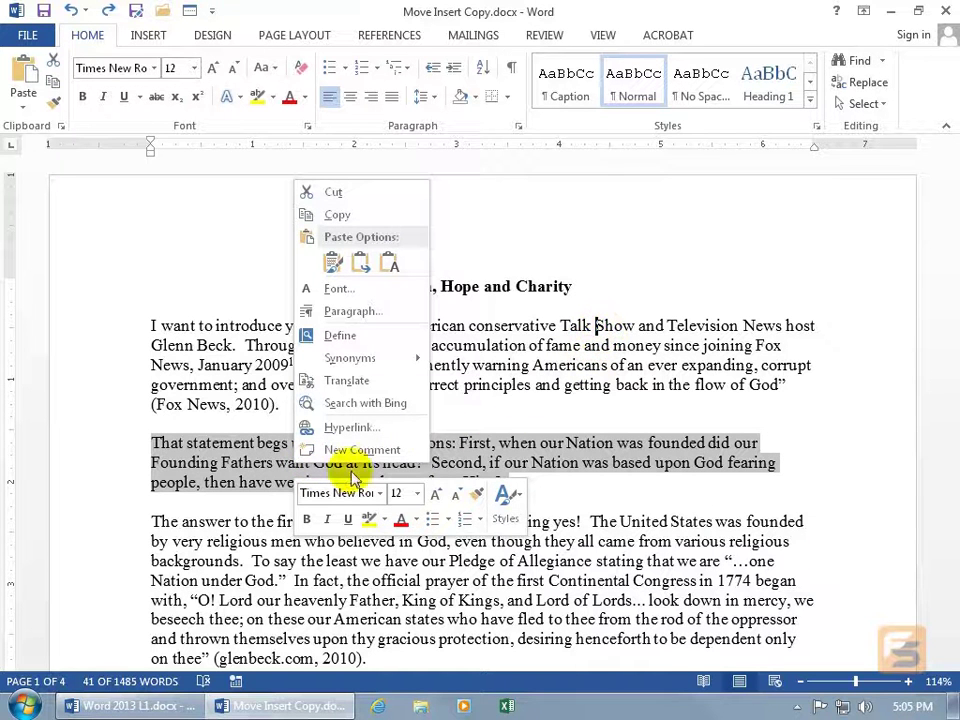
pyautogui.click(360, 191)
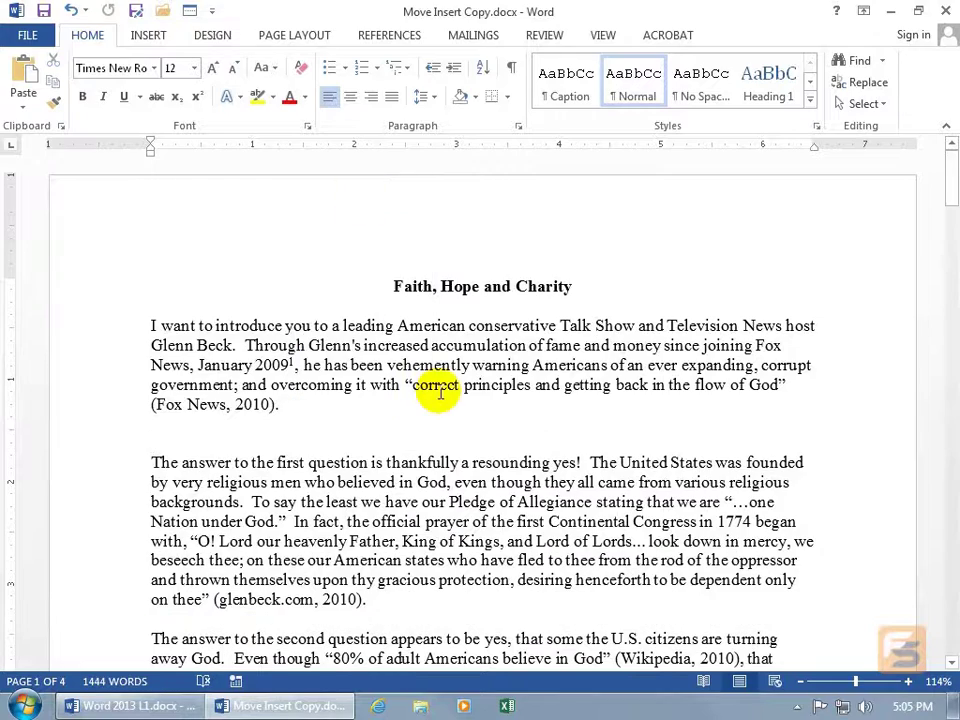
pyautogui.moveTo(950, 168); pyautogui.dragTo(948, 368)
pyautogui.click(222, 345)
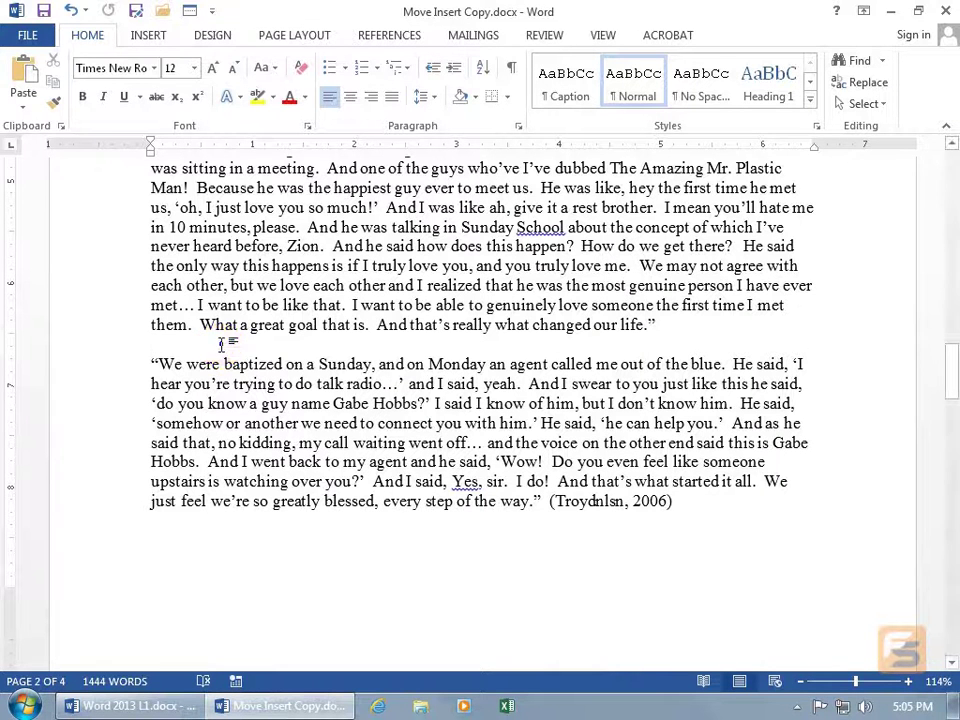
pyautogui.rightClick(223, 345)
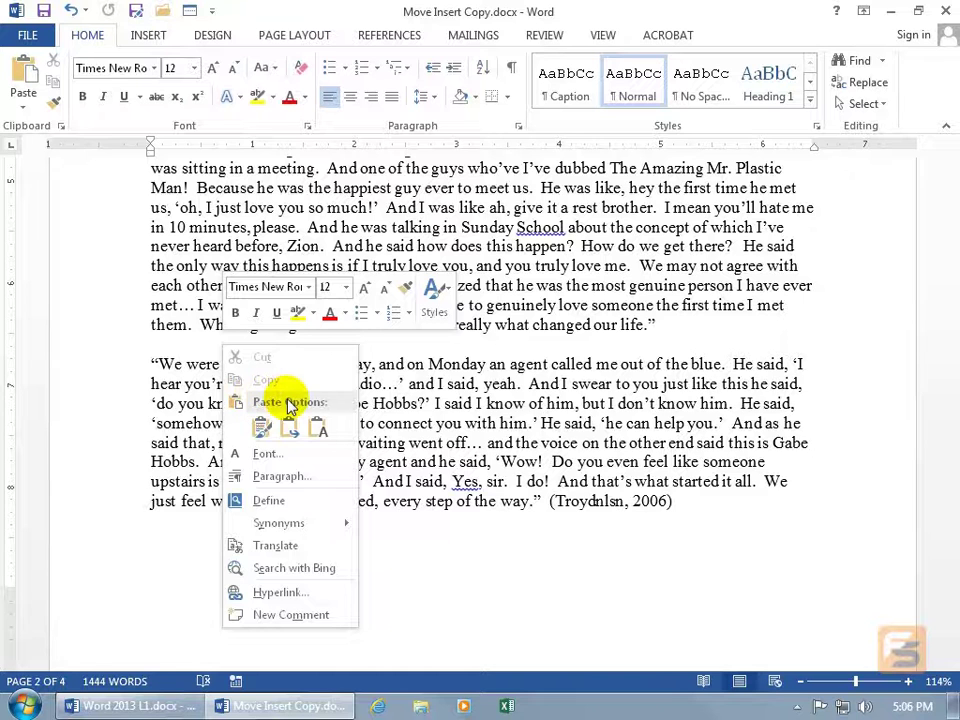
pyautogui.click(260, 427)
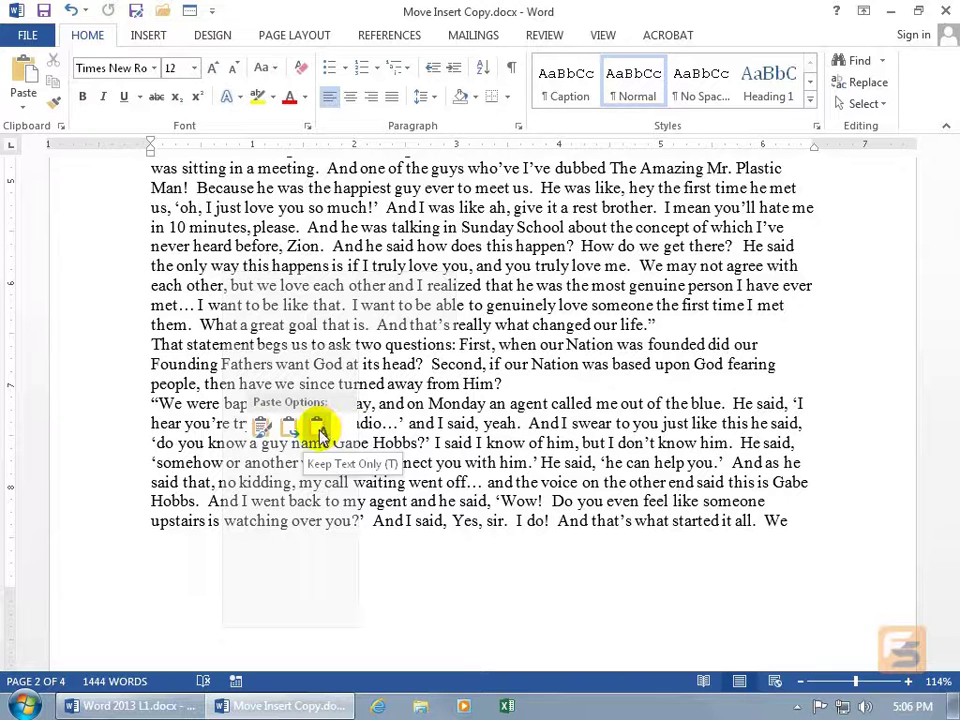
pyautogui.click(322, 432)
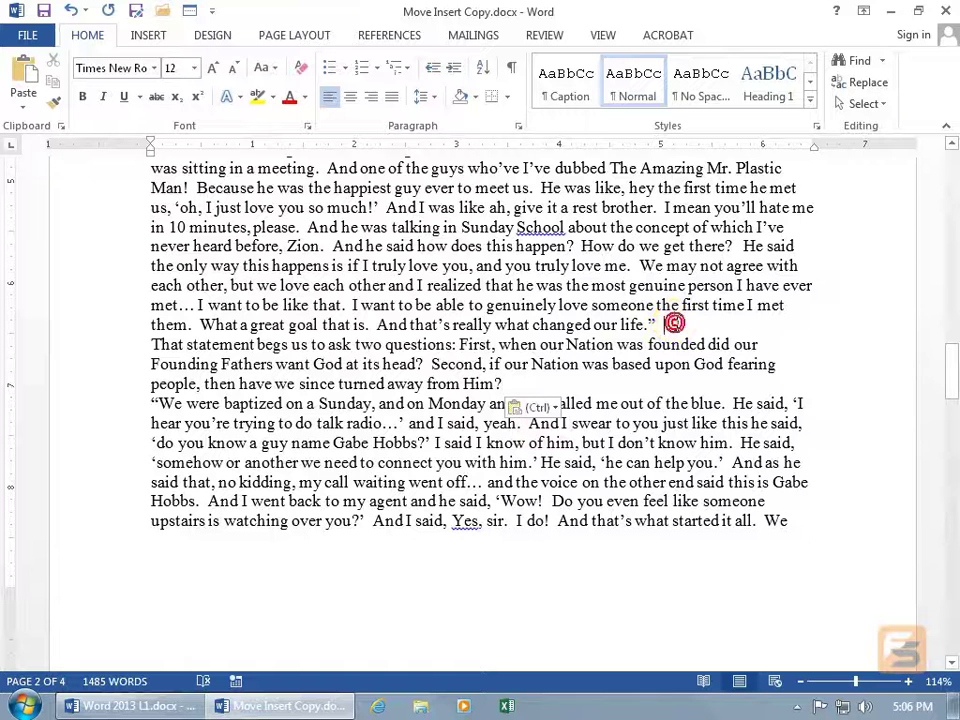
# Insert a blank line before and after the pasted "That statement begs us" paragraph on page 2.
pyautogui.moveTo(502, 384); pyautogui.dragTo(155, 343)
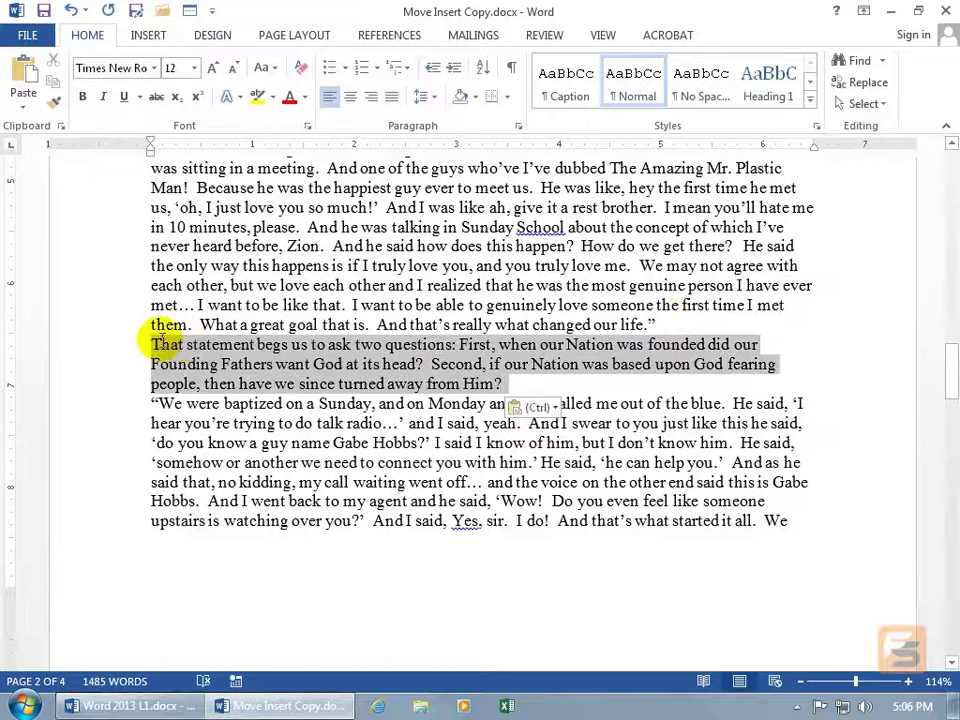
pyautogui.click(158, 400)
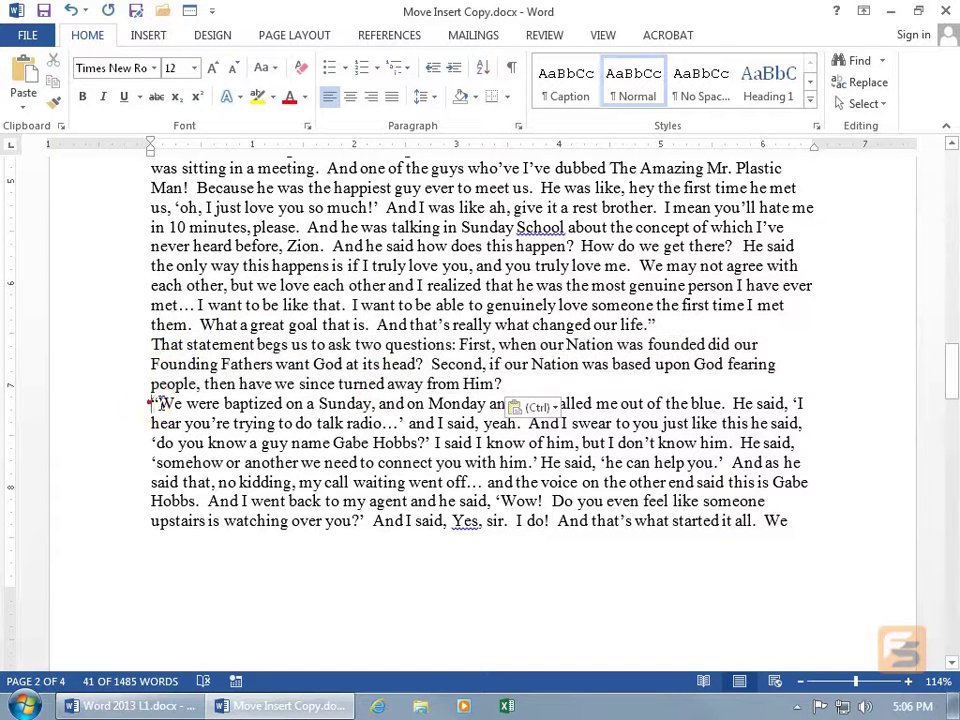
pyautogui.click(670, 324)
pyautogui.press('Return')
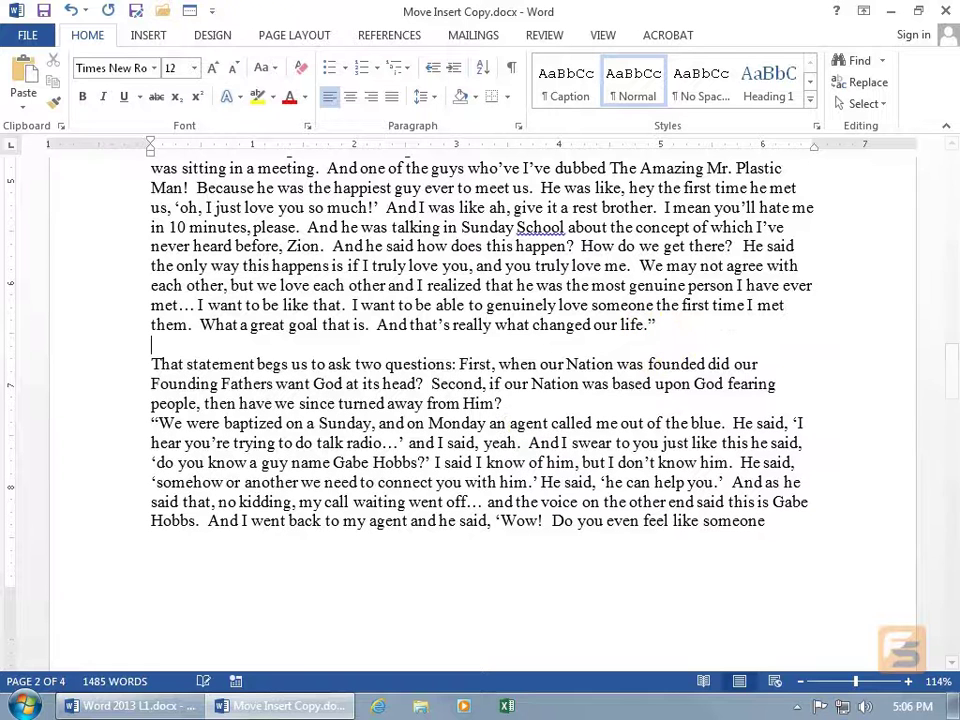
pyautogui.click(602, 399)
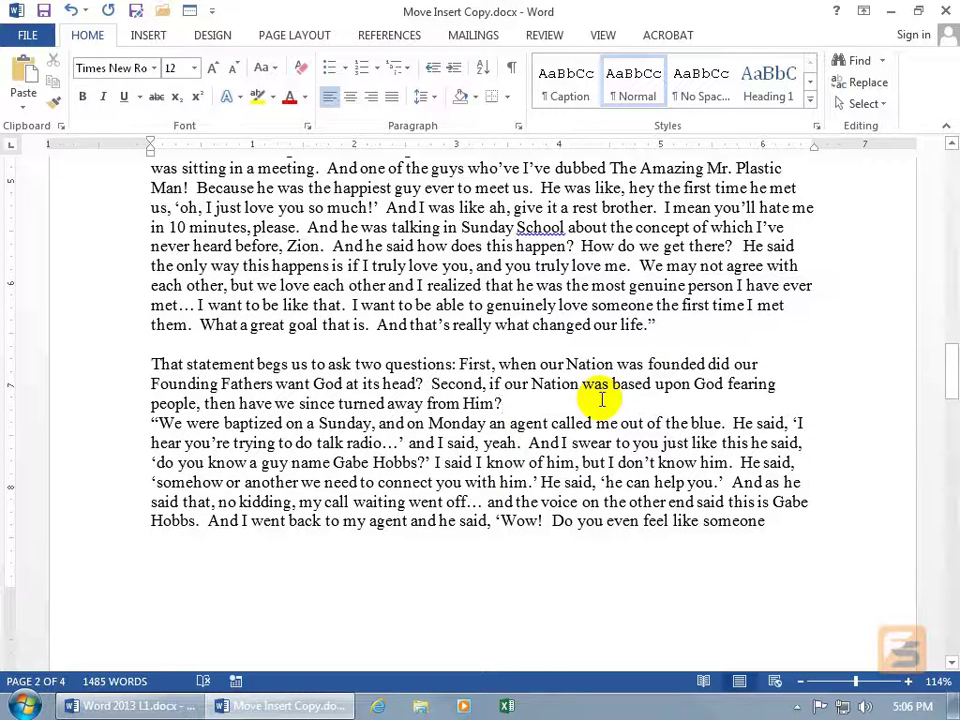
pyautogui.press('Return')
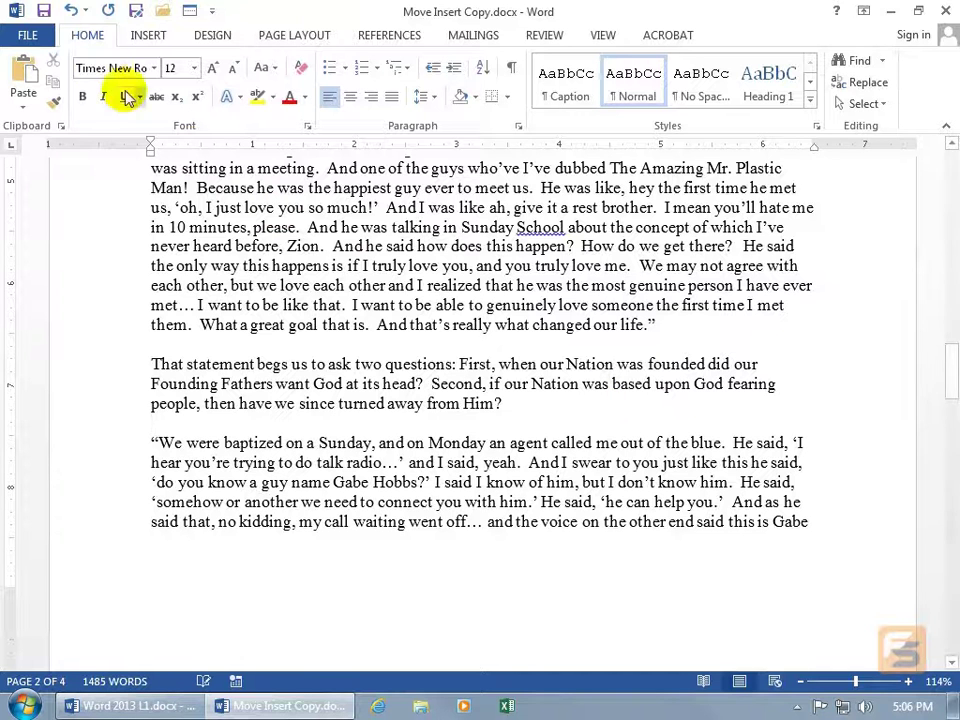
# Undo the added blank lines, the paste on page 2 and the cut of the second paragraph on page 1.
pyautogui.click(71, 11)
pyautogui.click(72, 12)
pyautogui.click(71, 11)
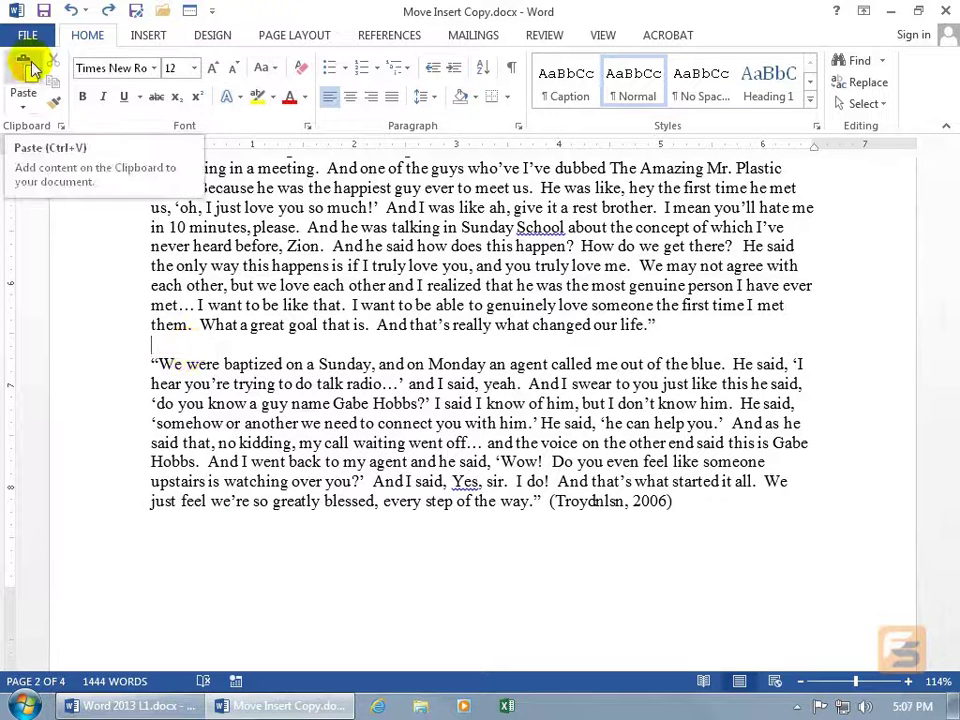
pyautogui.moveTo(952, 346); pyautogui.dragTo(930, 178)
pyautogui.click(278, 430)
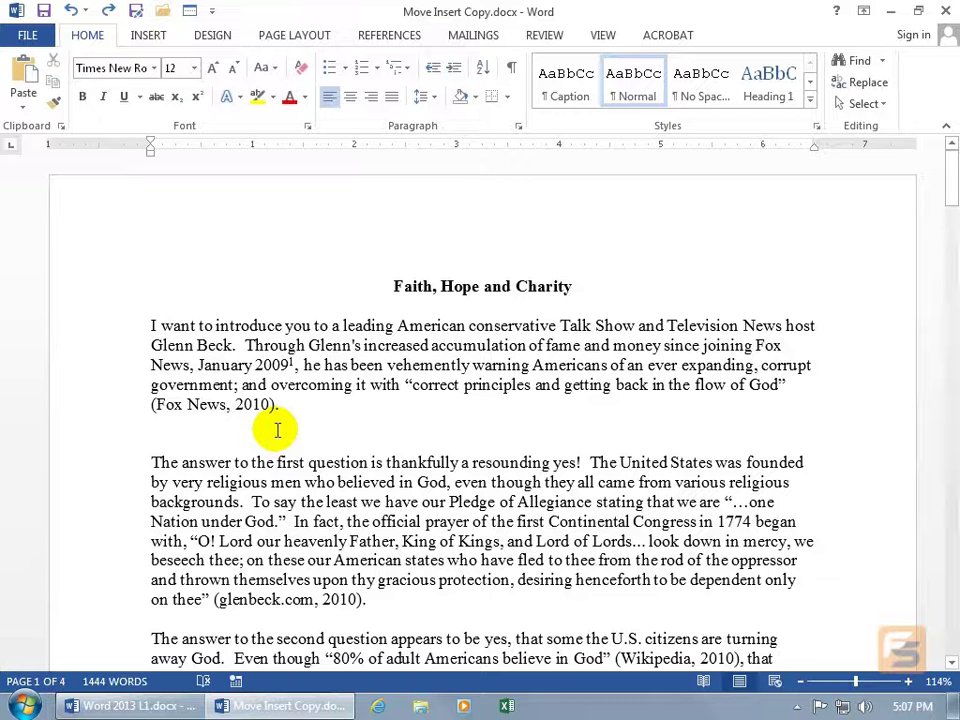
pyautogui.click(70, 11)
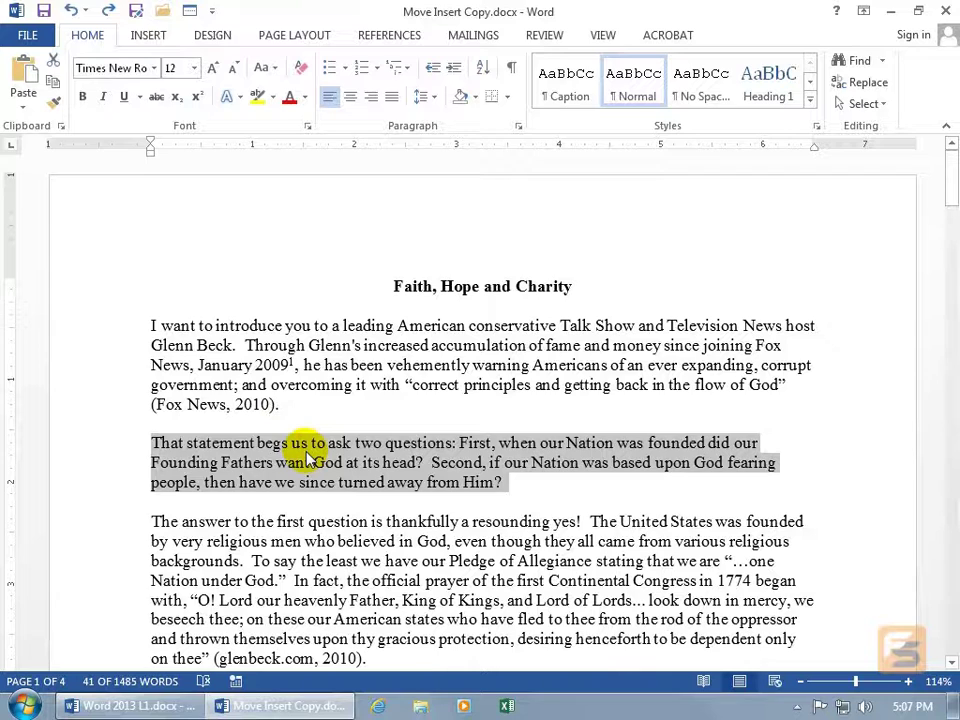
# Cut the second paragraph, paste it into the blank line above "Glenn contends", open its paste options, and undo the paste.
pyautogui.hotkey('ctrl', 'x')
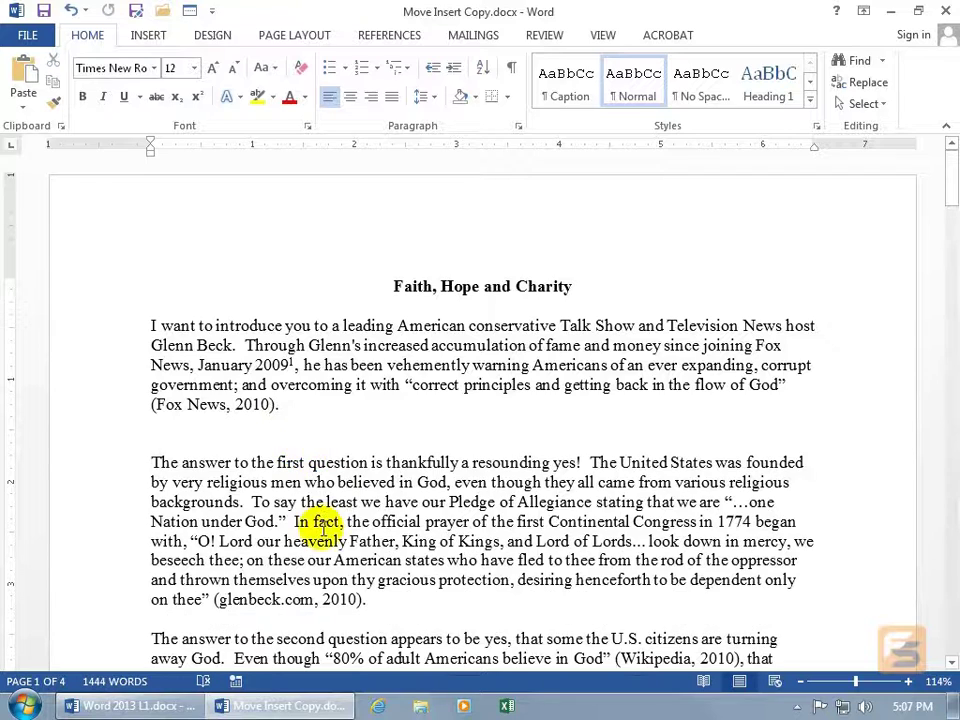
pyautogui.scroll(-3, 317, 521)
pyautogui.scroll(-2, 311, 525)
pyautogui.click(189, 484)
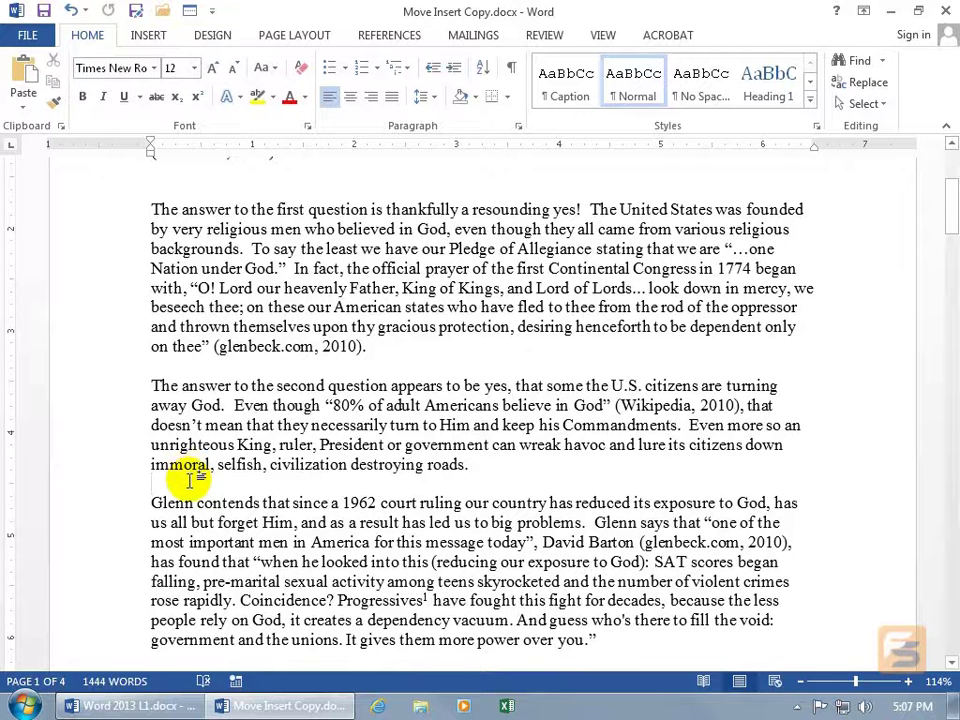
pyautogui.rightClick(186, 484)
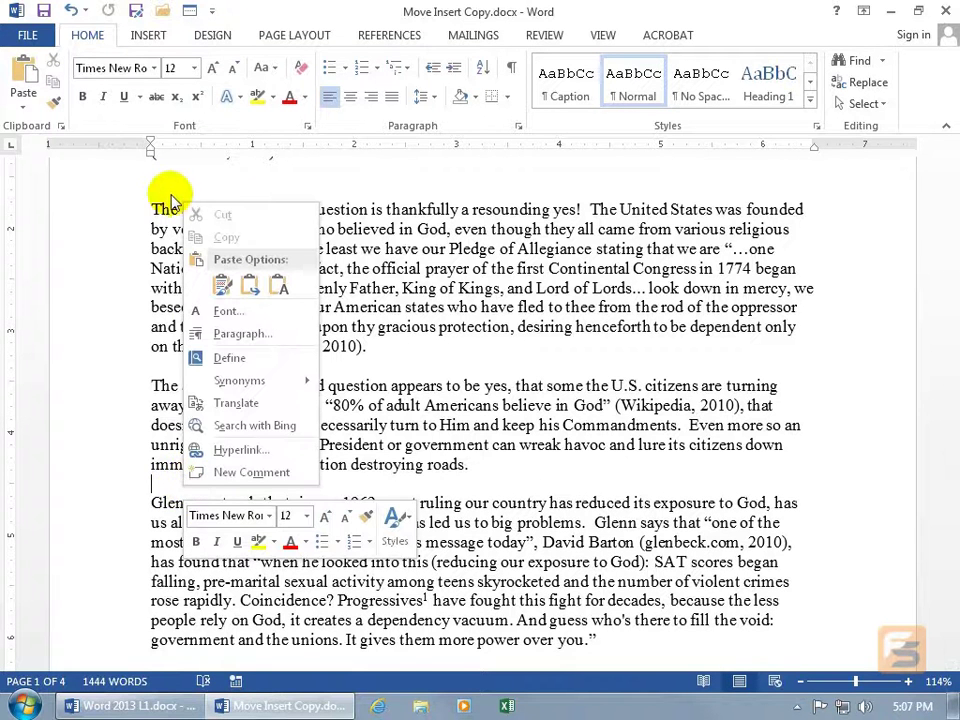
pyautogui.click(24, 72)
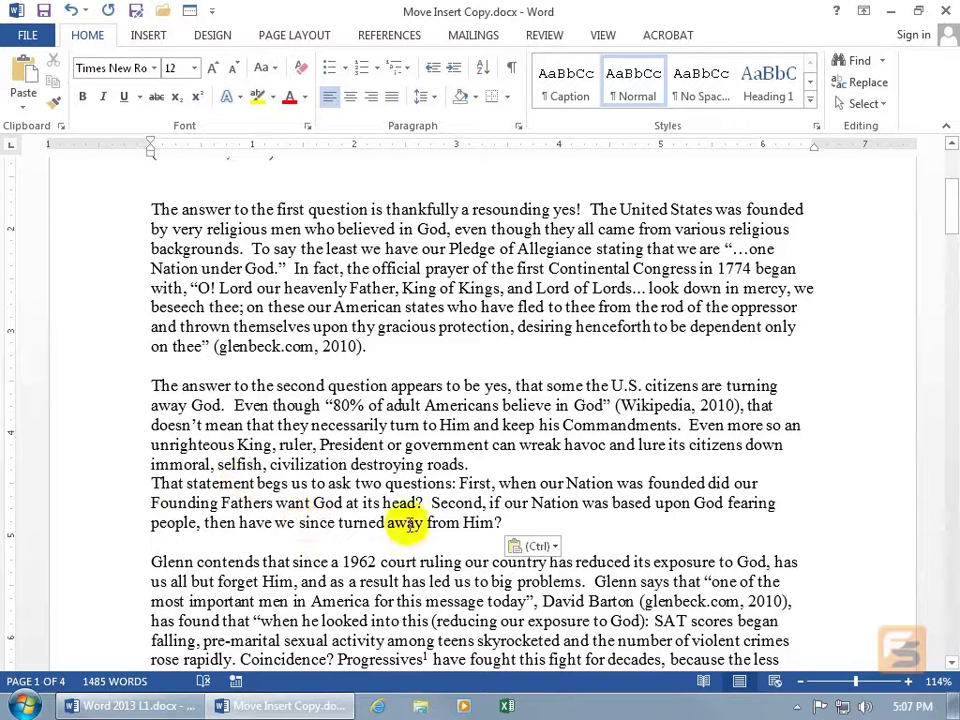
pyautogui.click(545, 547)
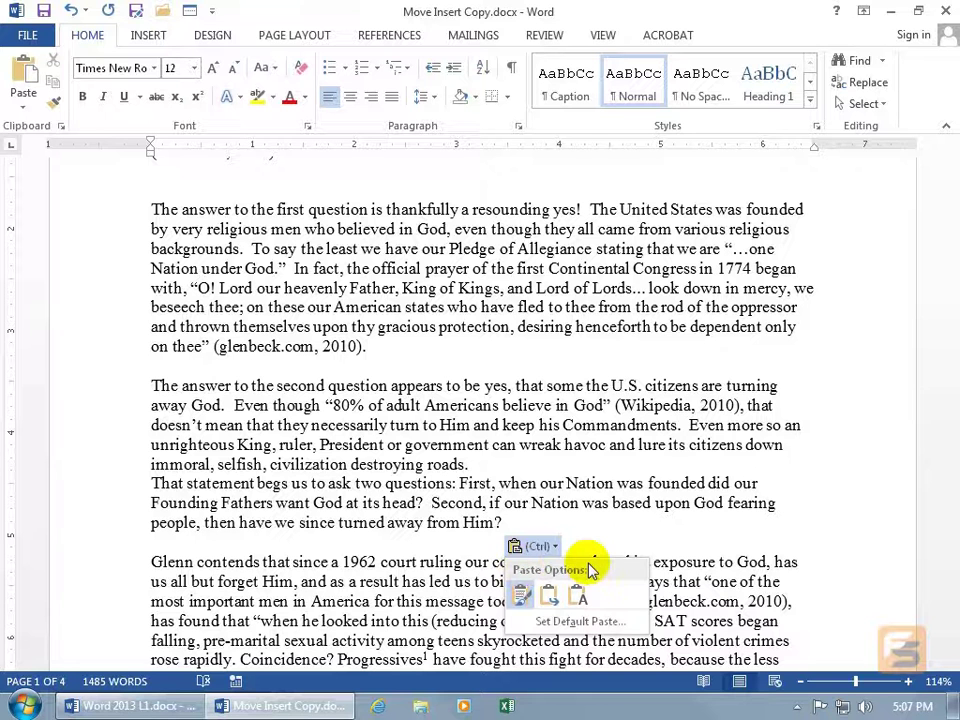
pyautogui.click(70, 12)
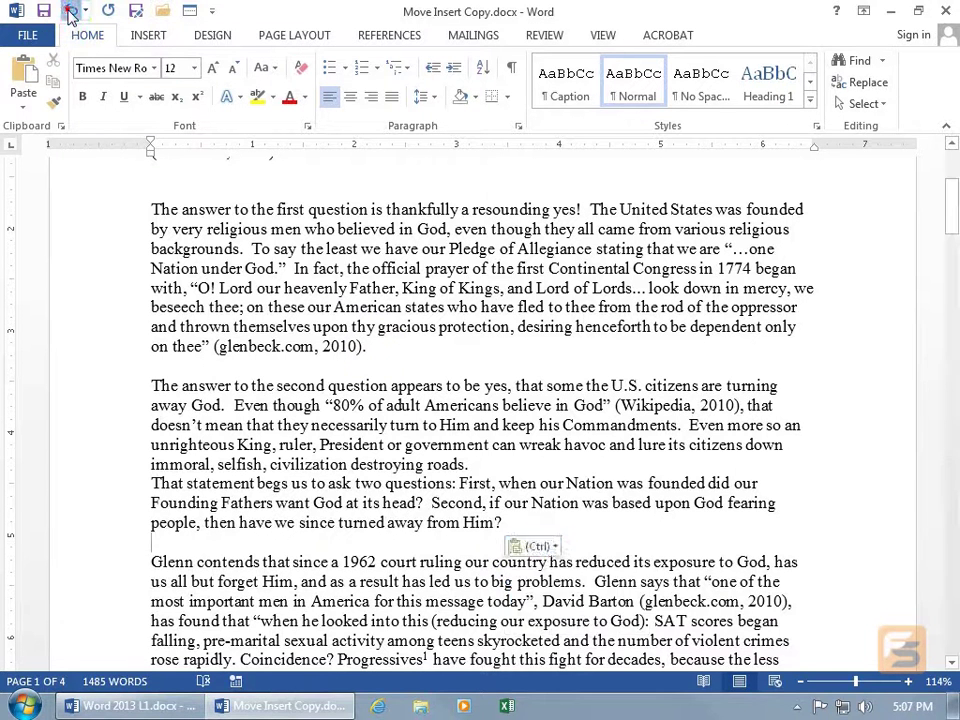
pyautogui.click(70, 14)
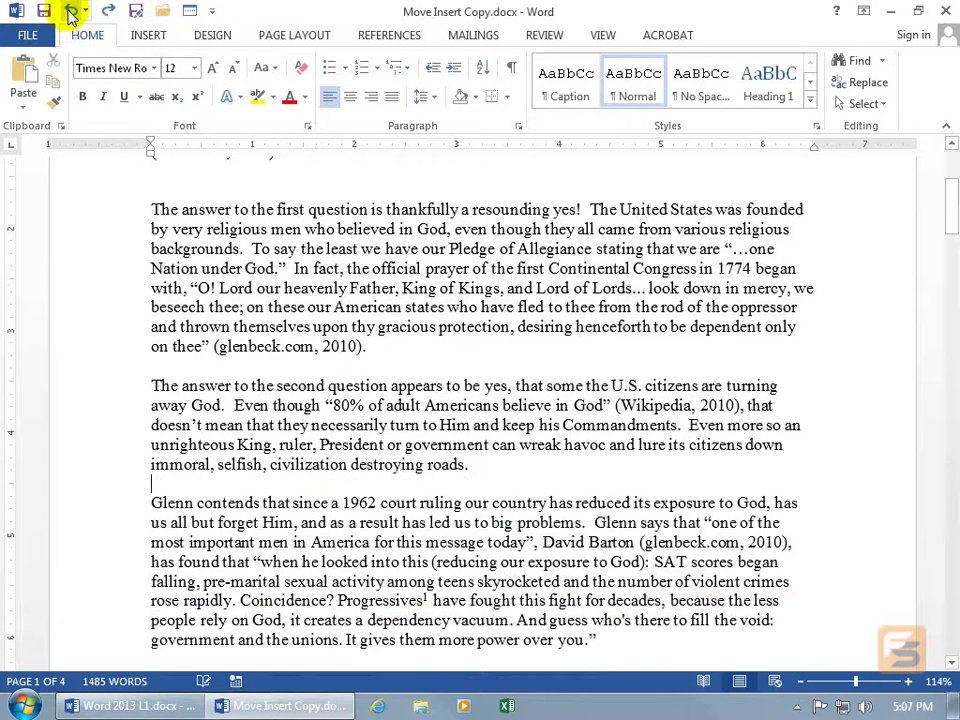
# Paste the cut paragraph again above "Glenn contends", open its paste options, and undo both the paste and the cut.
pyautogui.click(22, 108)
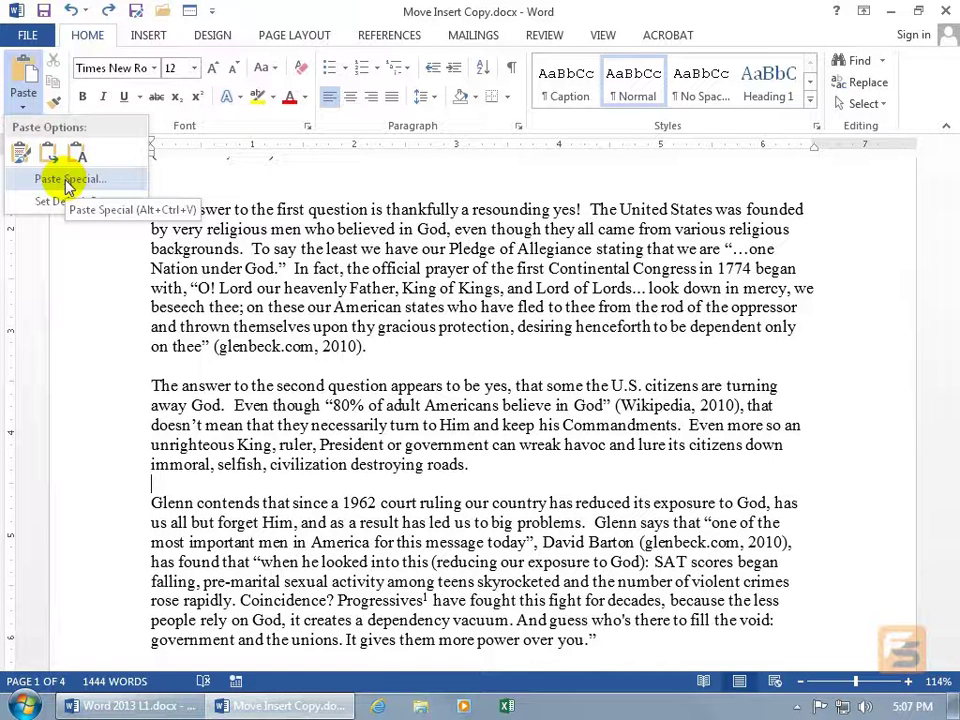
pyautogui.click(214, 476)
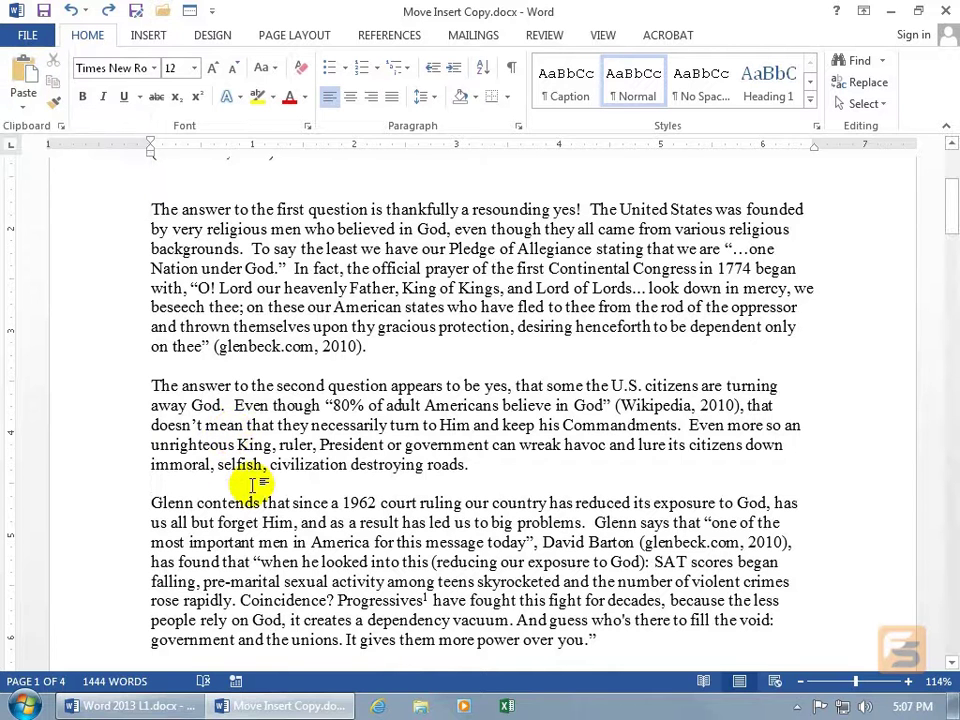
pyautogui.hotkey('ctrl', 'v')
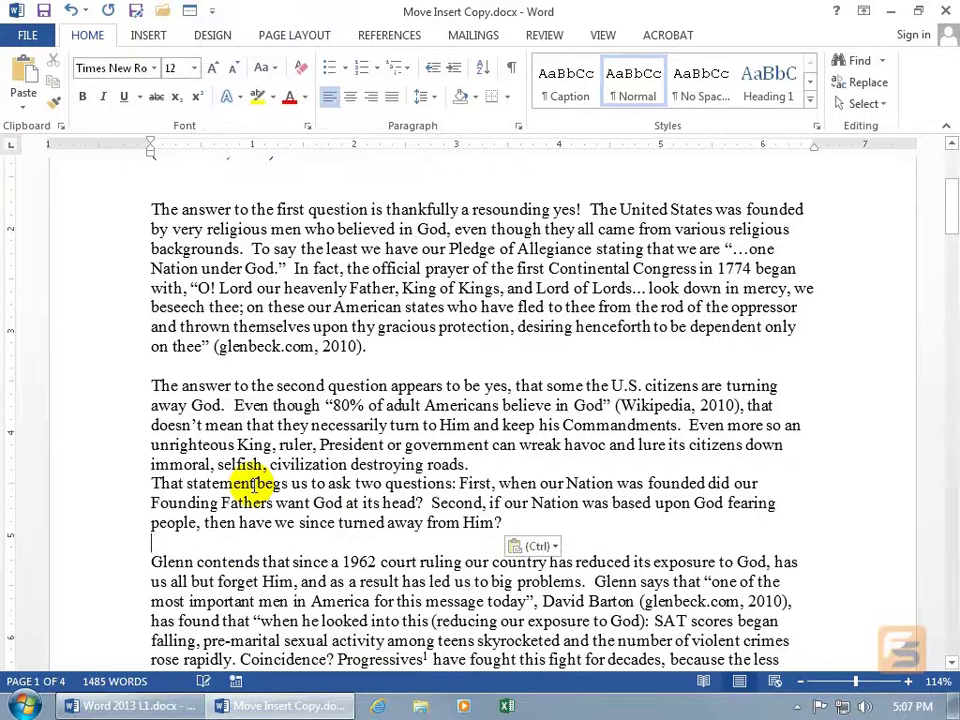
pyautogui.click(555, 548)
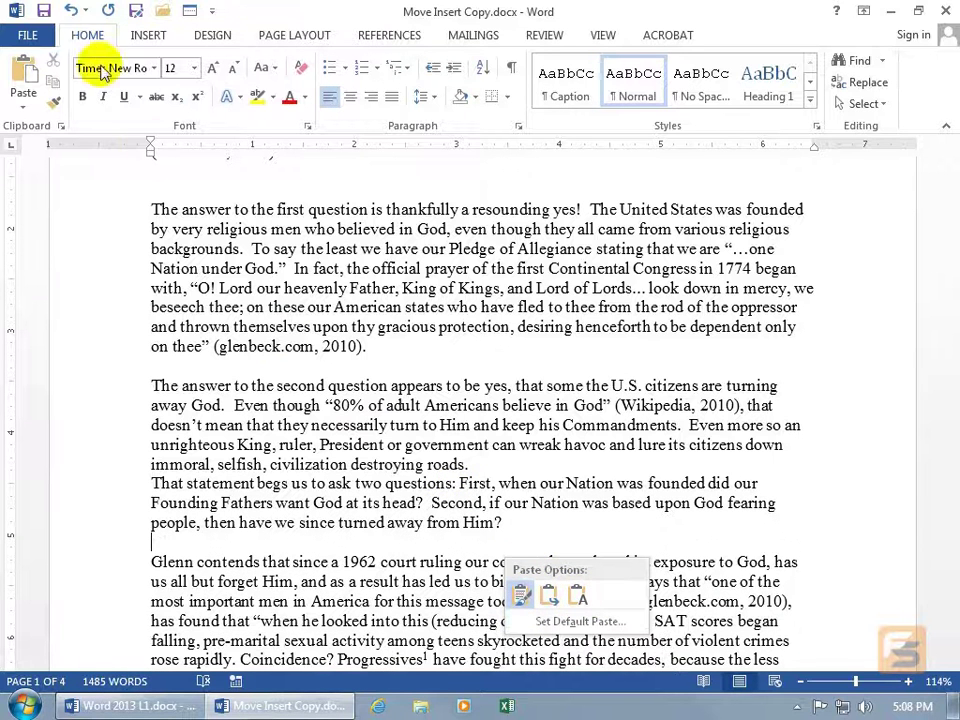
pyautogui.click(71, 11)
pyautogui.click(71, 11)
# Copy the "That statement begs us" paragraph on page 1 and create a new blank document.
pyautogui.hotkey('ctrl', 'c')
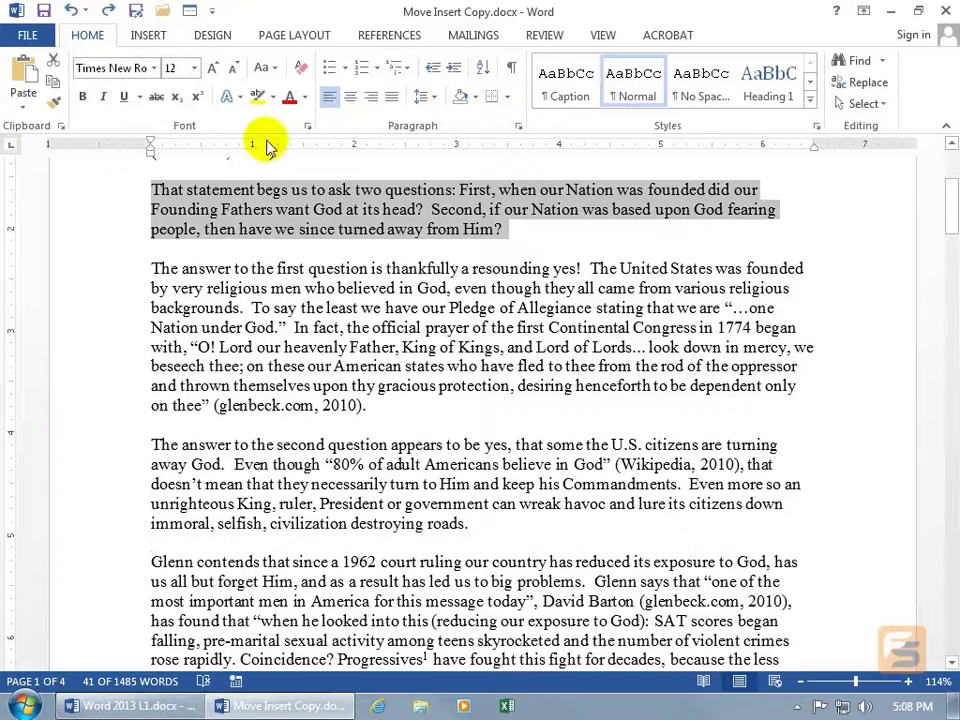
pyautogui.moveTo(945, 214); pyautogui.dragTo(945, 185)
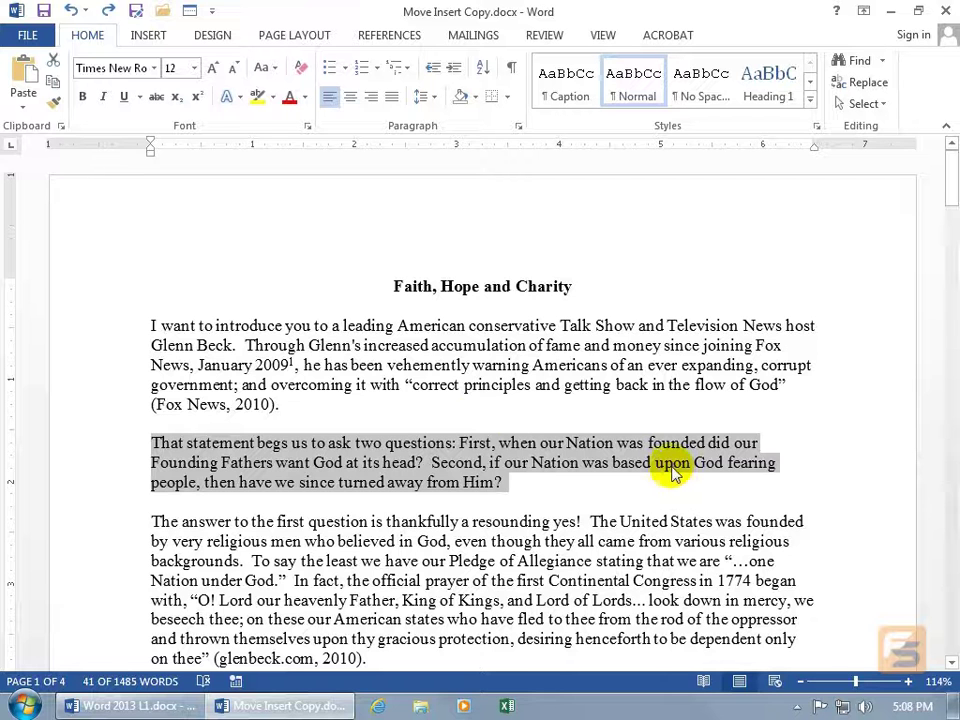
pyautogui.click(22, 35)
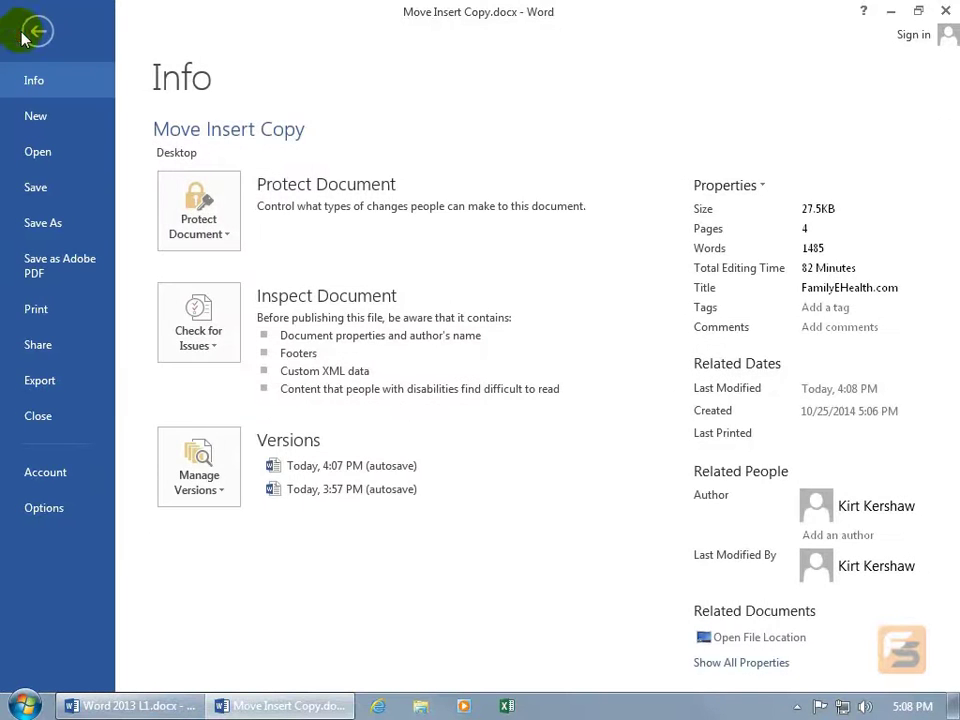
pyautogui.click(35, 118)
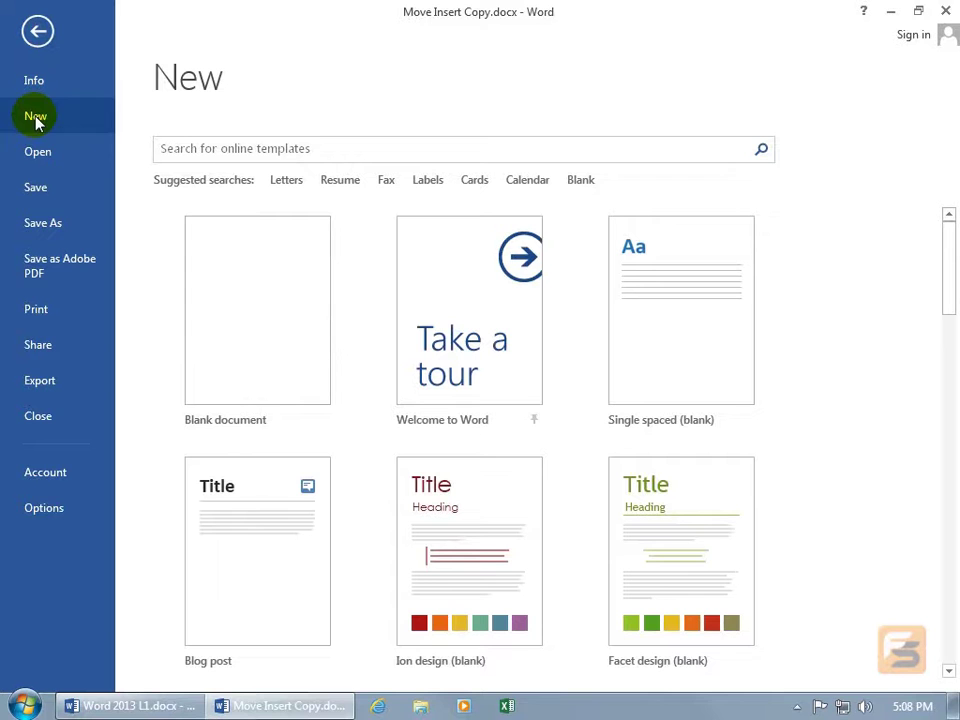
pyautogui.click(252, 331)
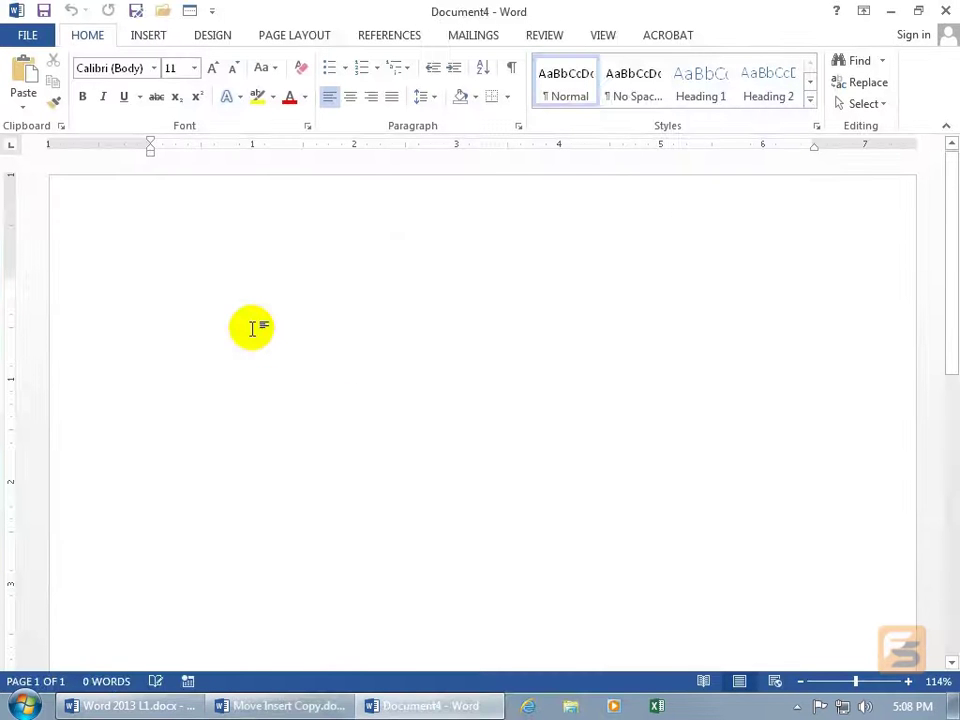
# Paste the copied paragraph into the new blank document with the Keep Text Only option.
pyautogui.click(300, 708)
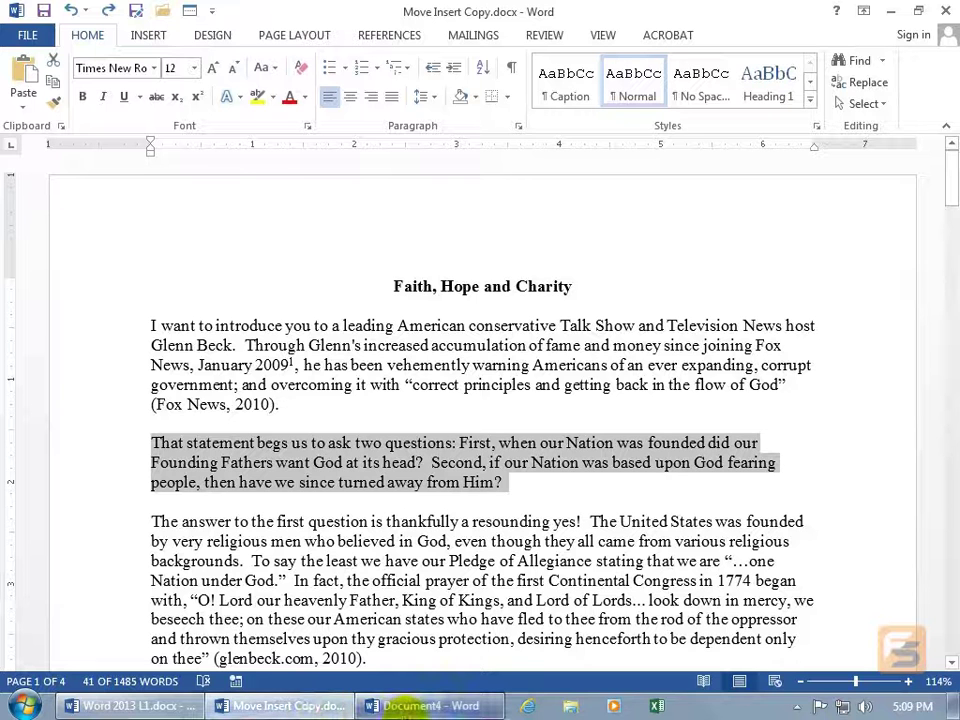
pyautogui.click(405, 708)
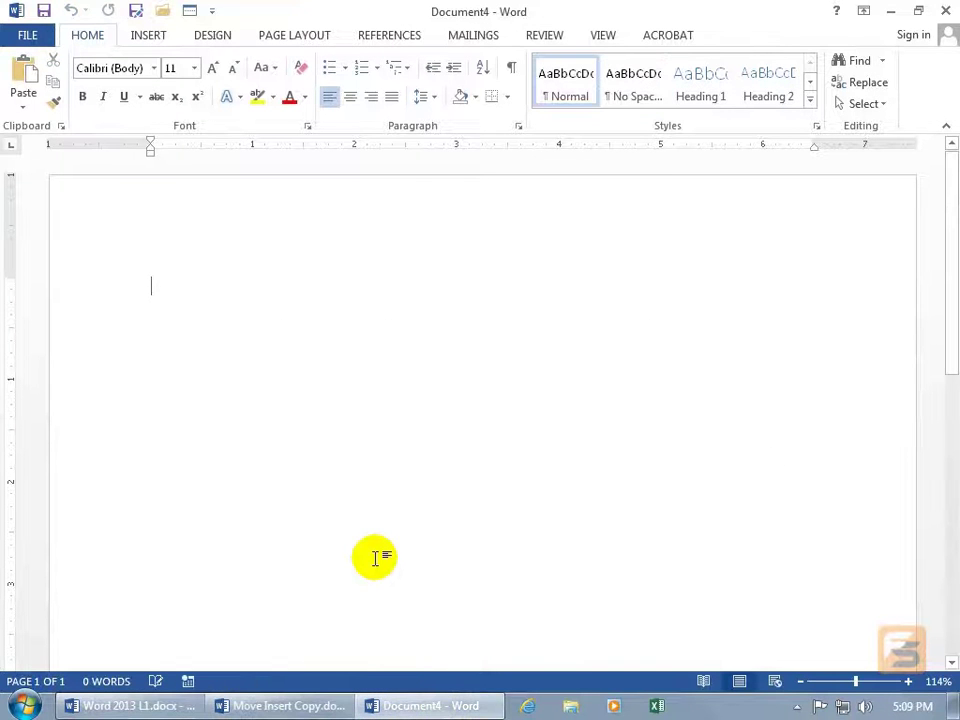
pyautogui.click(295, 706)
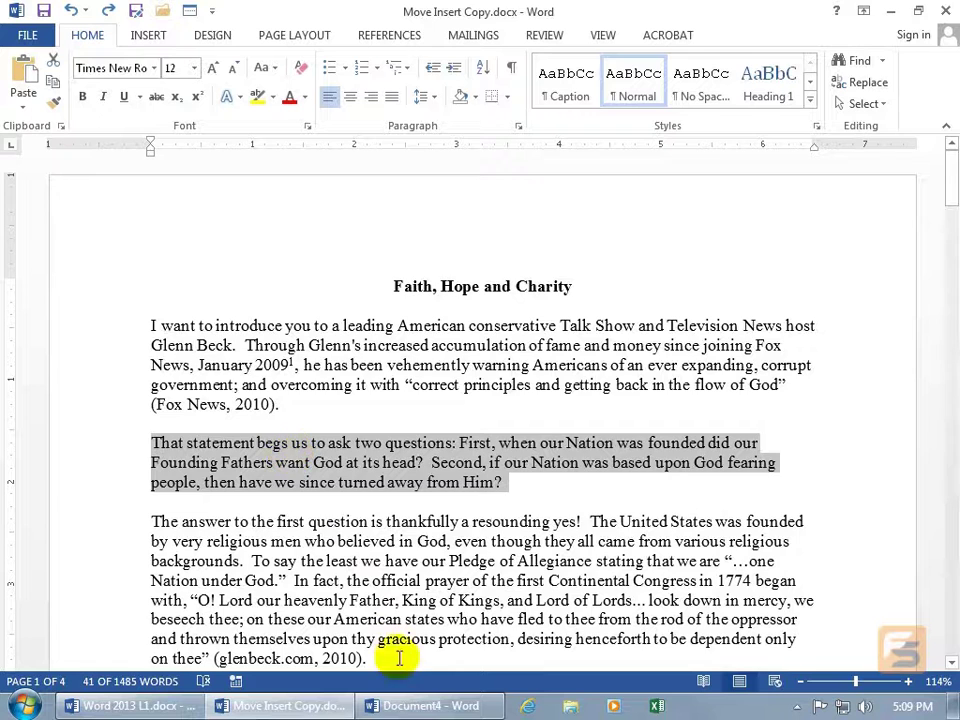
pyautogui.click(407, 707)
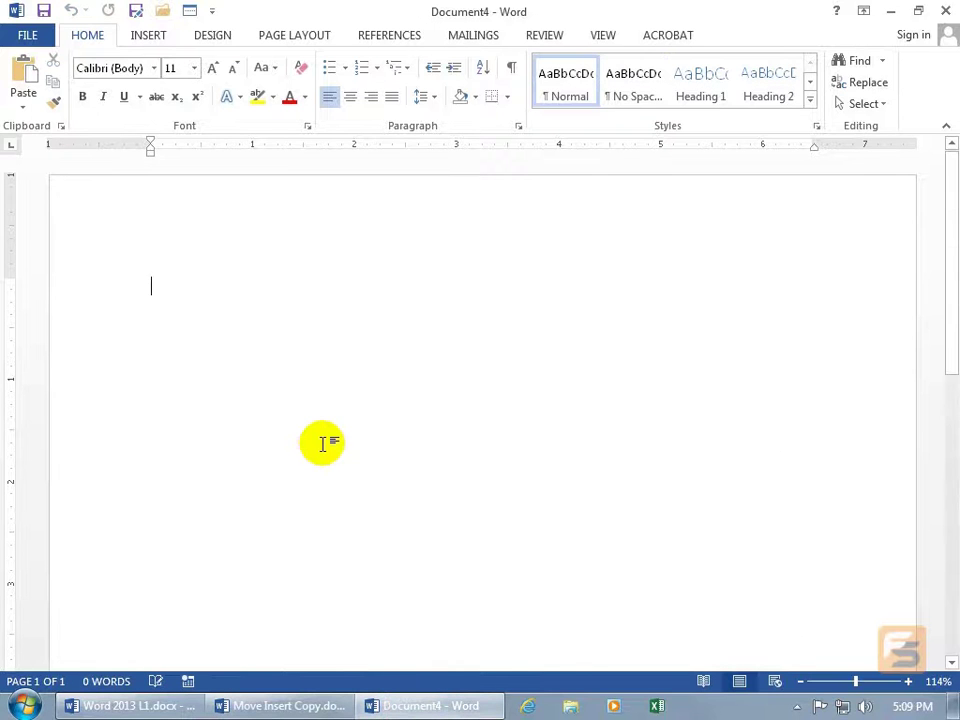
pyautogui.rightClick(155, 285)
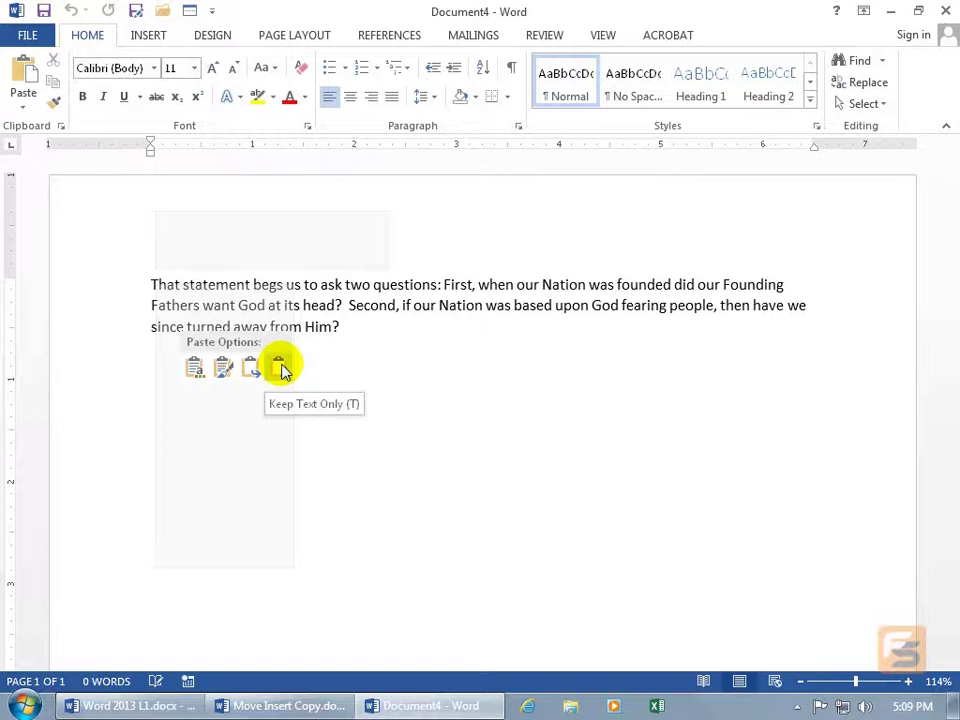
pyautogui.click(281, 369)
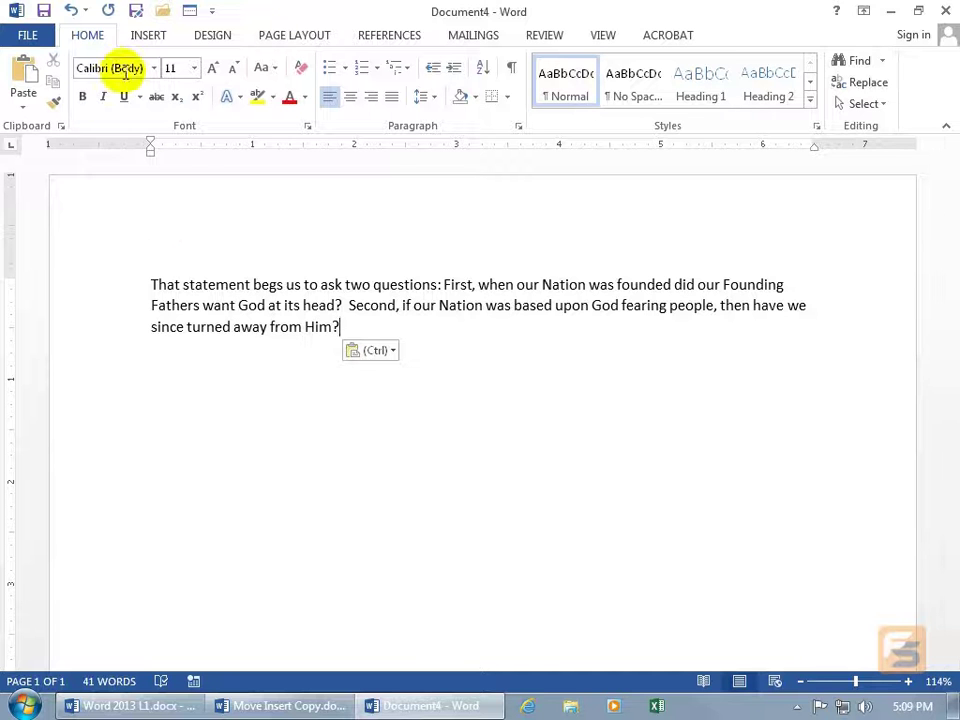
# Compare the font and size of the original and pasted paragraphs, and look at the paste options of the pasted text.
pyautogui.click(289, 706)
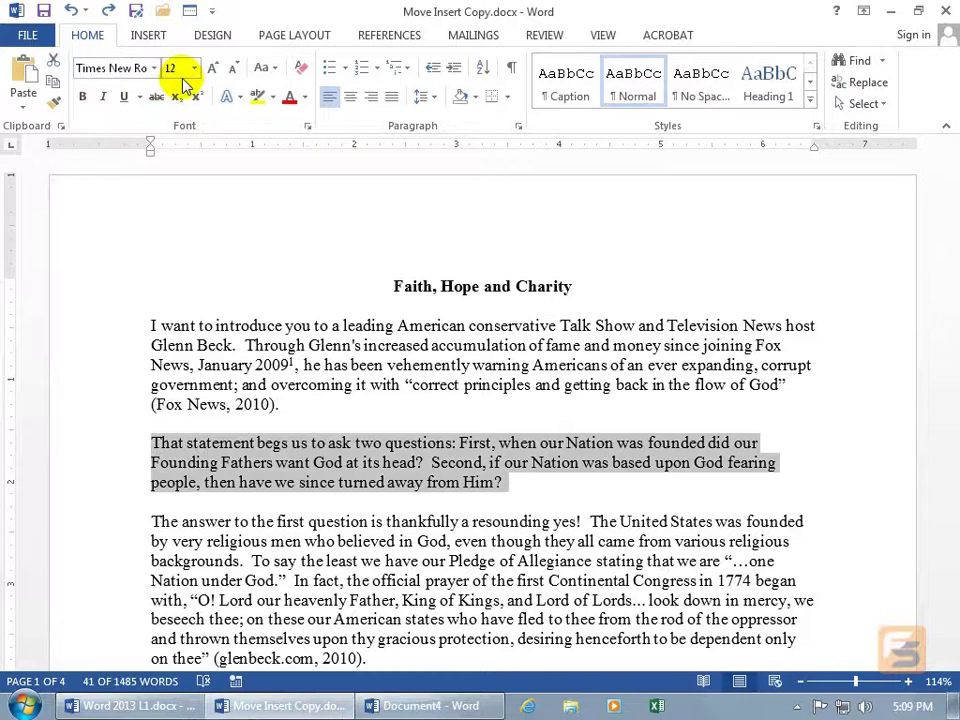
pyautogui.click(437, 706)
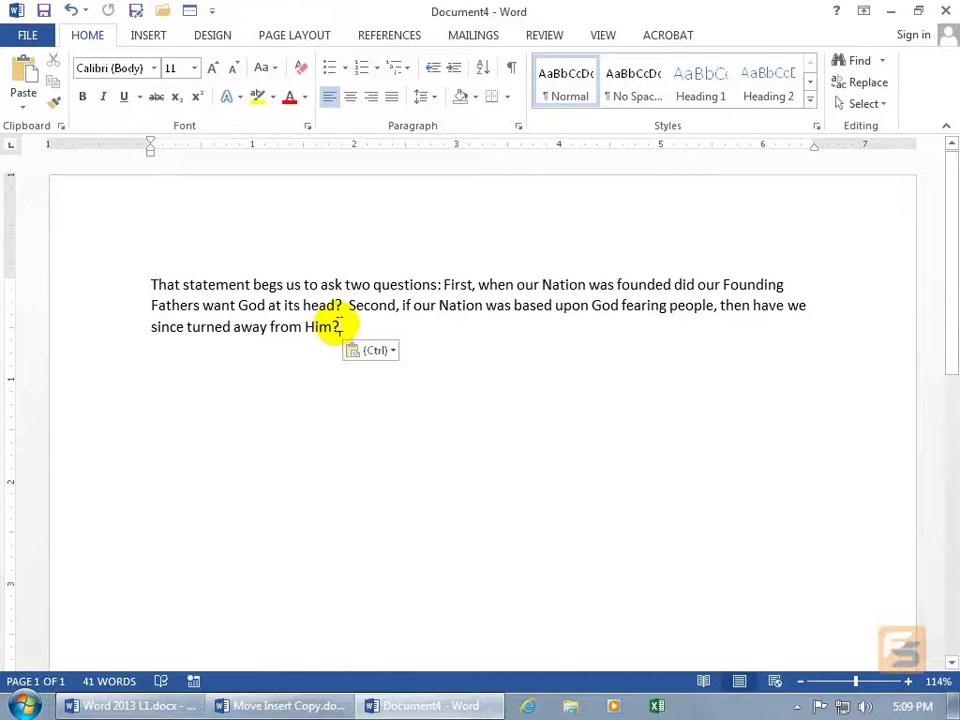
pyautogui.click(375, 352)
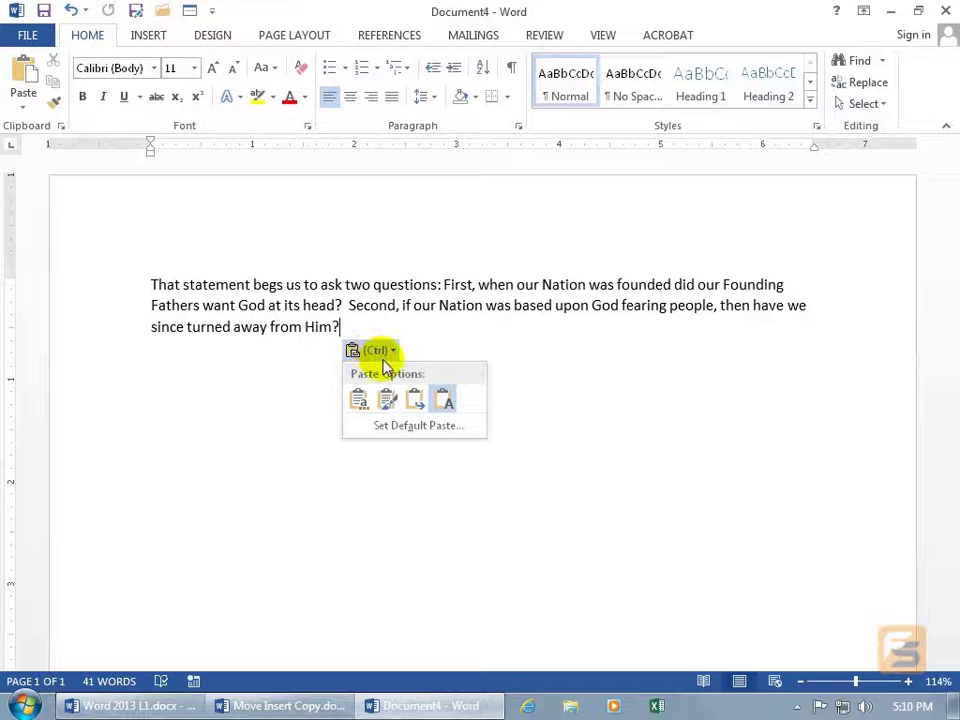
pyautogui.click(361, 327)
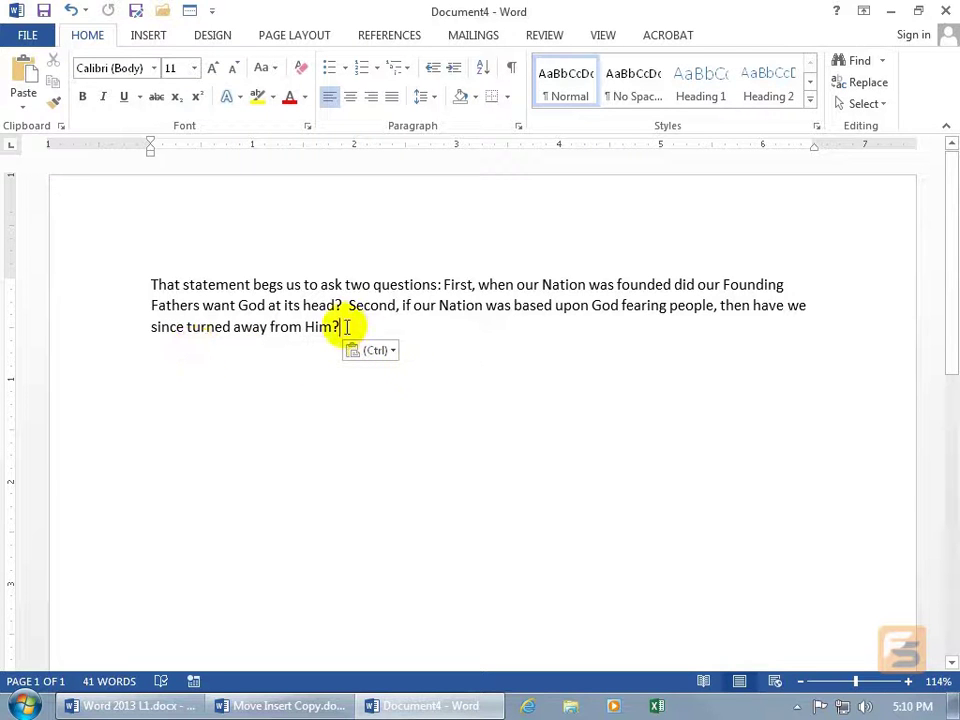
pyautogui.click(400, 335)
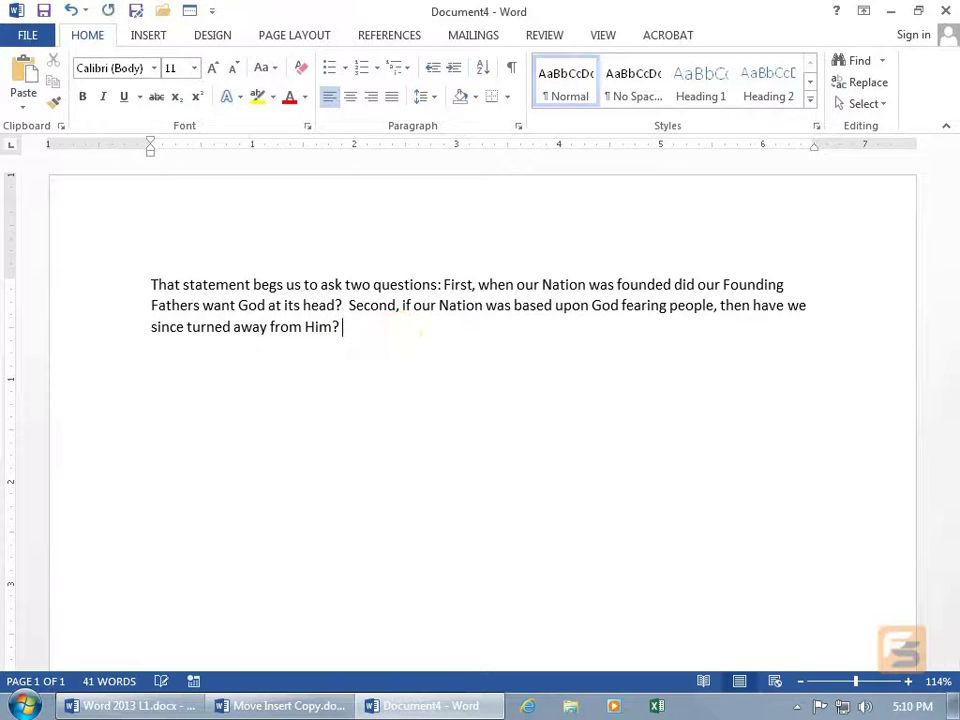